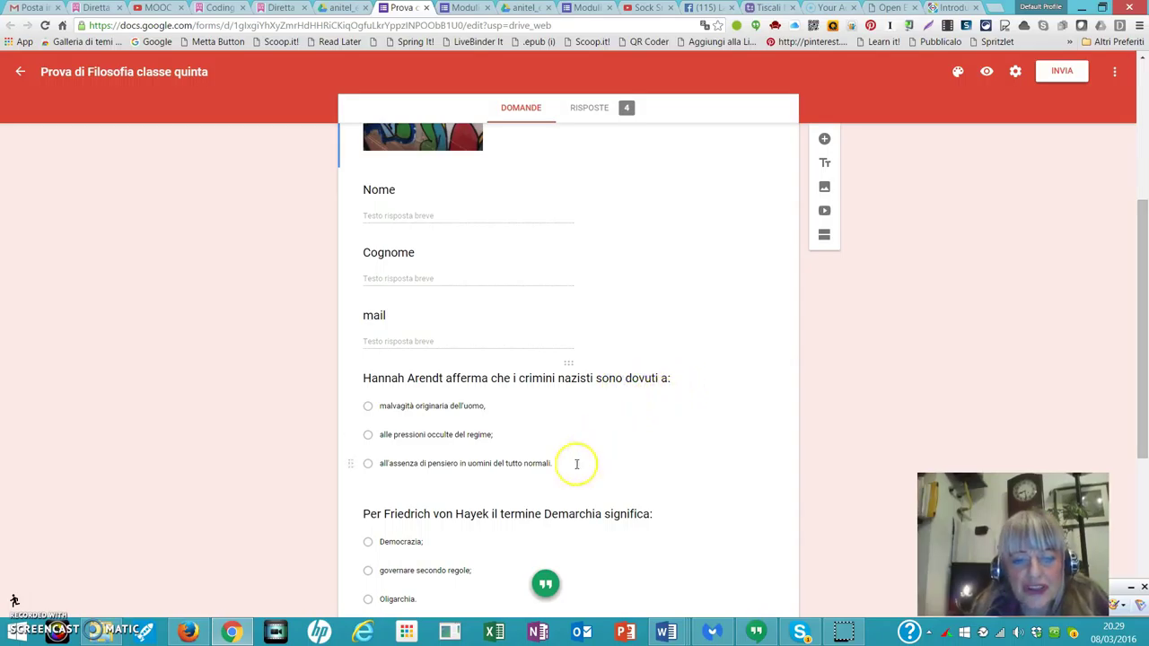
Switch to RISPOSTE and review the 4 responses' names, surnames, e-mails and answer charts.
scroll(565, 485, "down", 4)
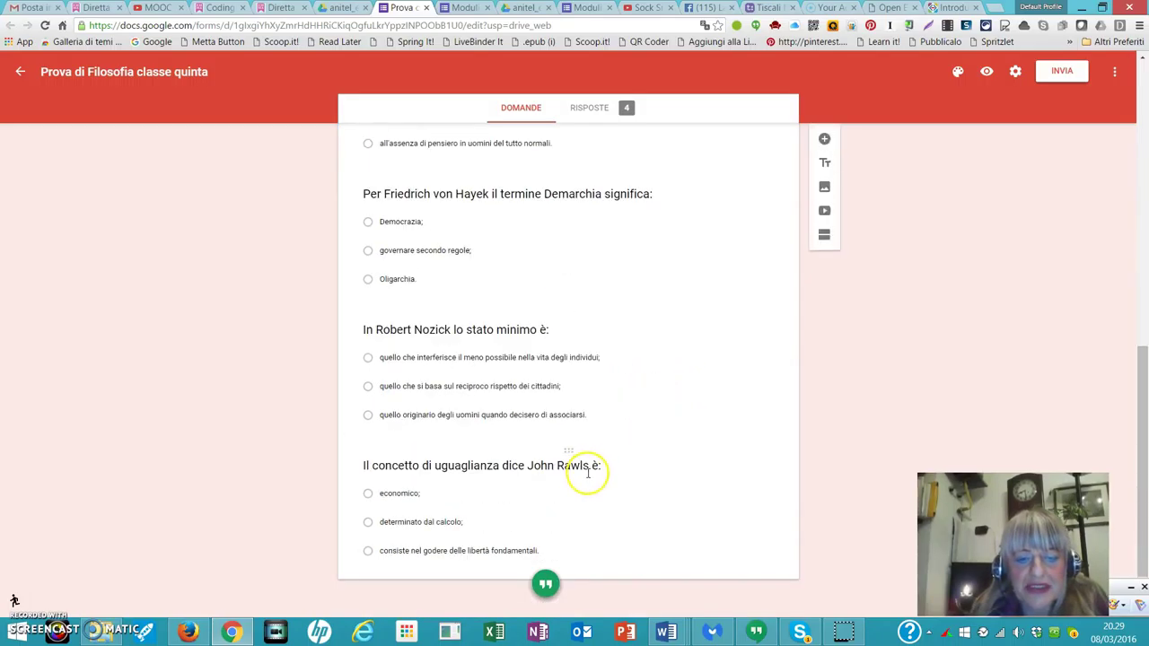
scroll(588, 473, "up", 7)
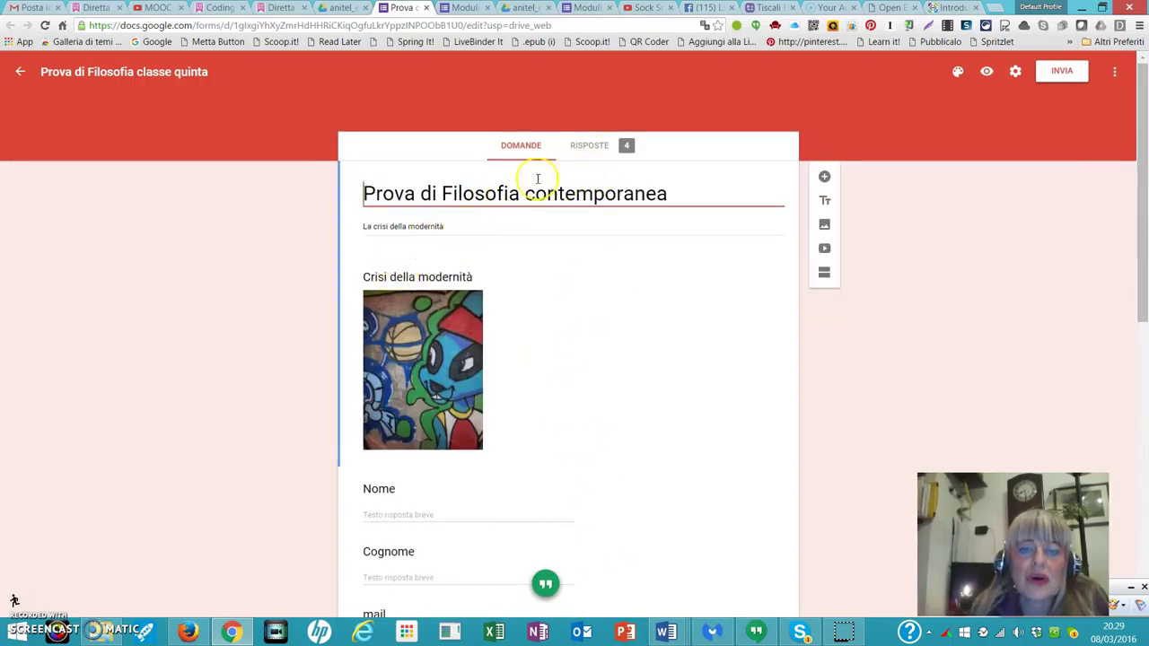
left_click(588, 147)
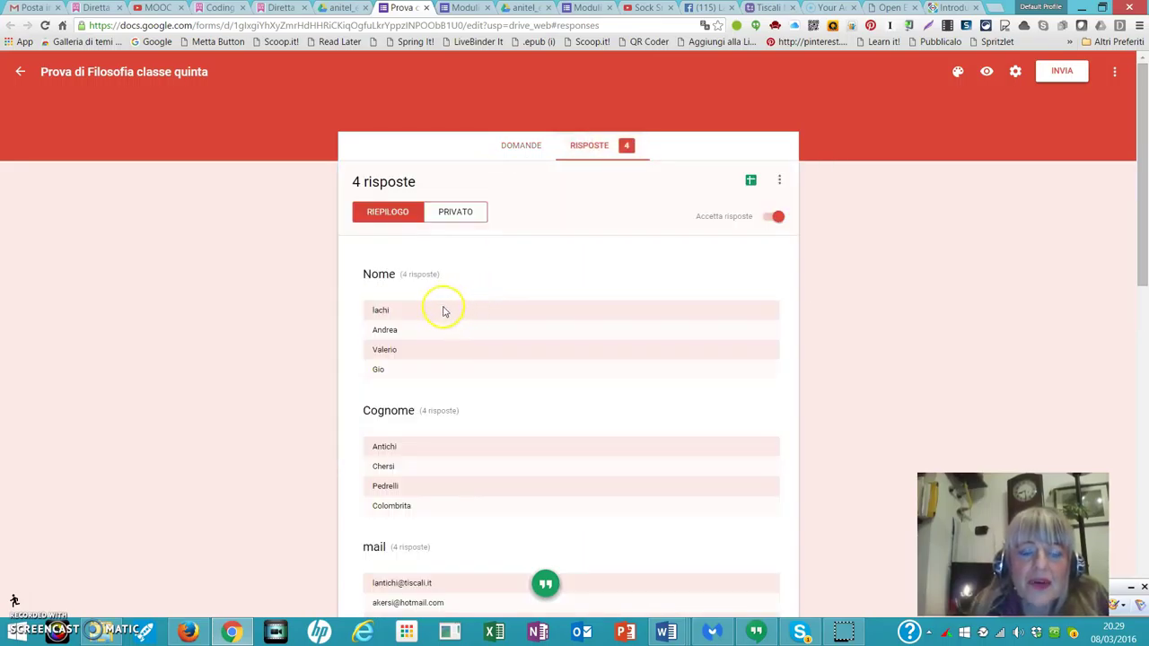
scroll(484, 314, "down", 1)
scroll(498, 310, "down", 1)
scroll(499, 309, "down", 2)
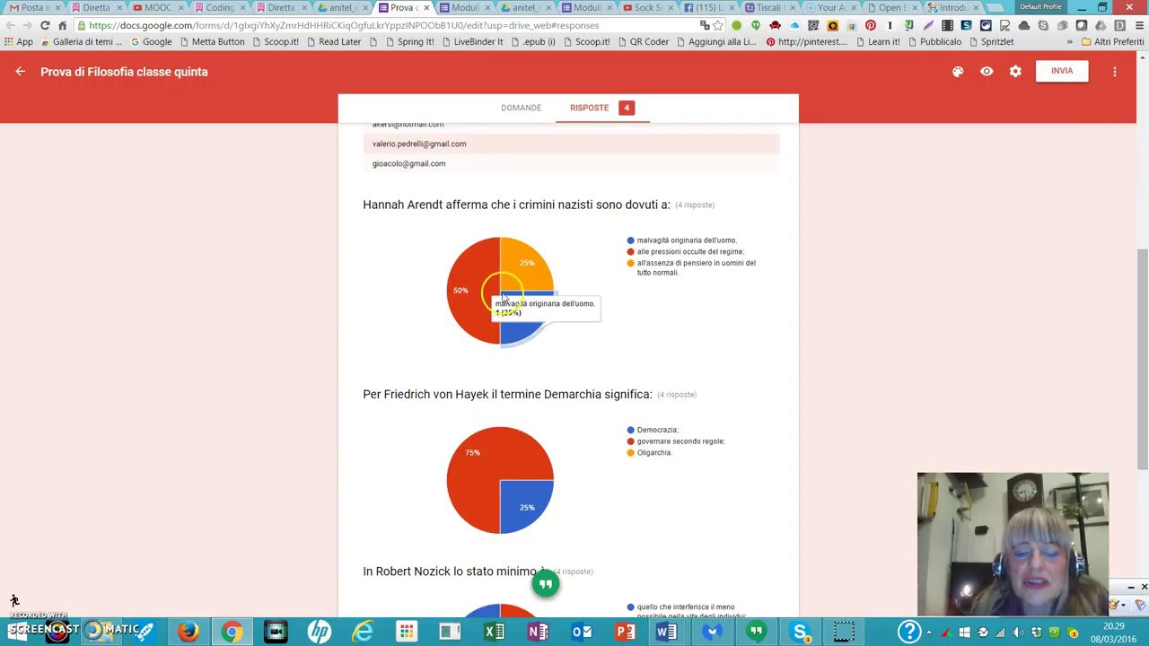
scroll(503, 297, "down", 2)
scroll(507, 287, "up", 7)
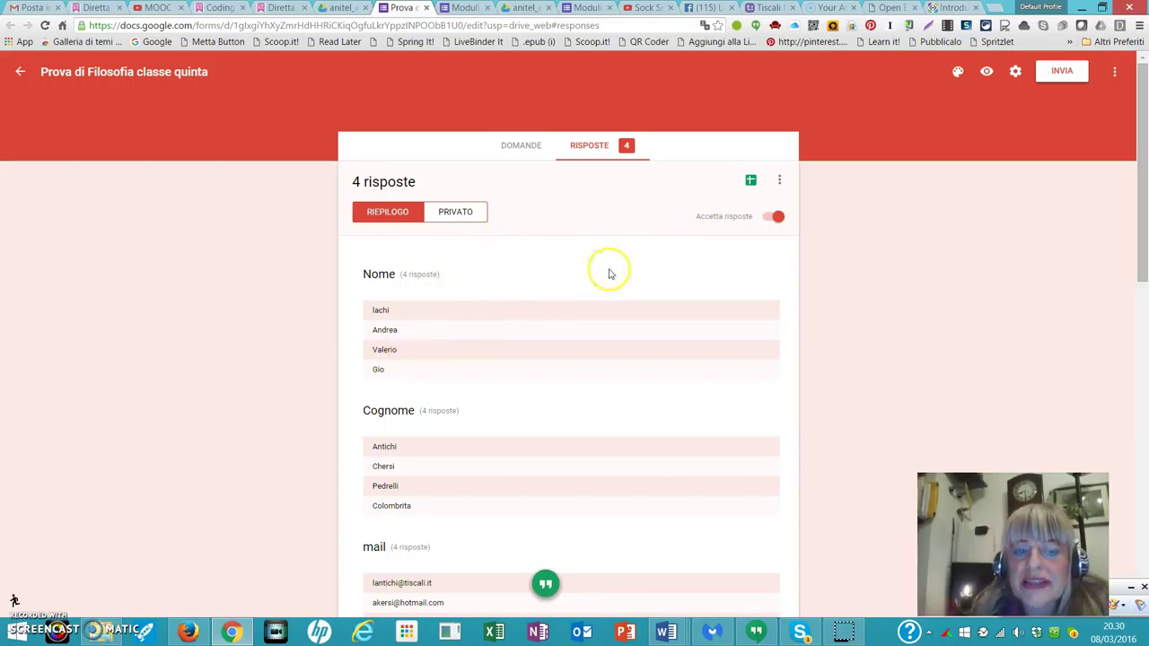
Send the quiz responses to a newly created spreadsheet.
left_click(750, 183)
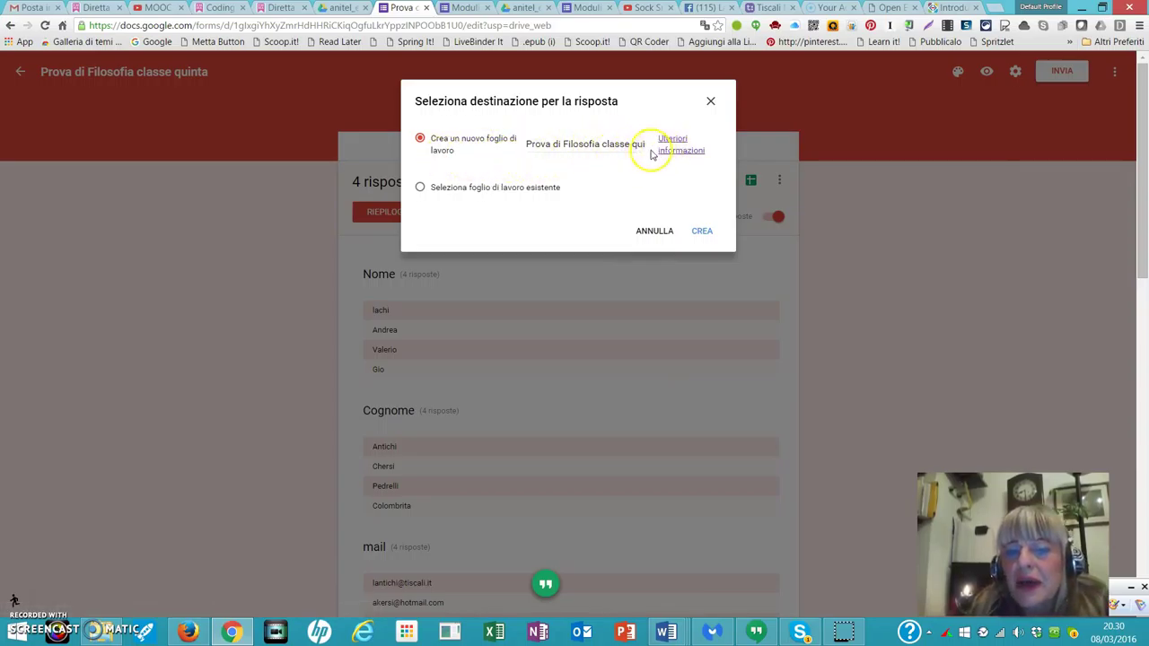
left_click(702, 233)
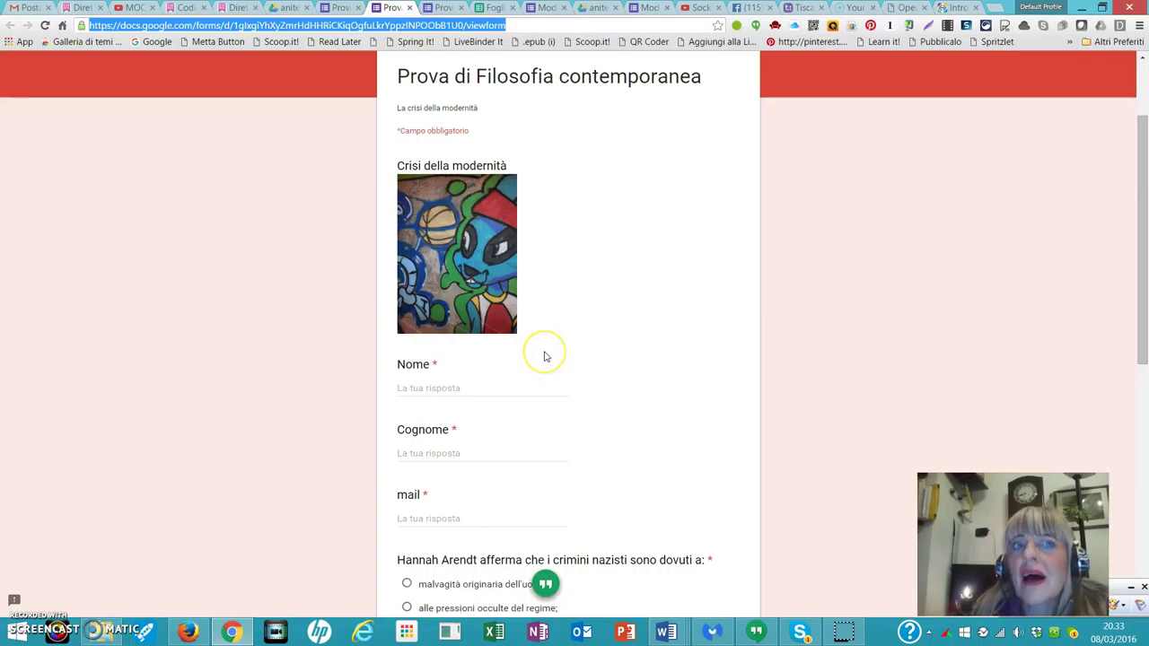
Fill in the student's first name, surname and e-mail address on the quiz form.
scroll(544, 358, "down", 1)
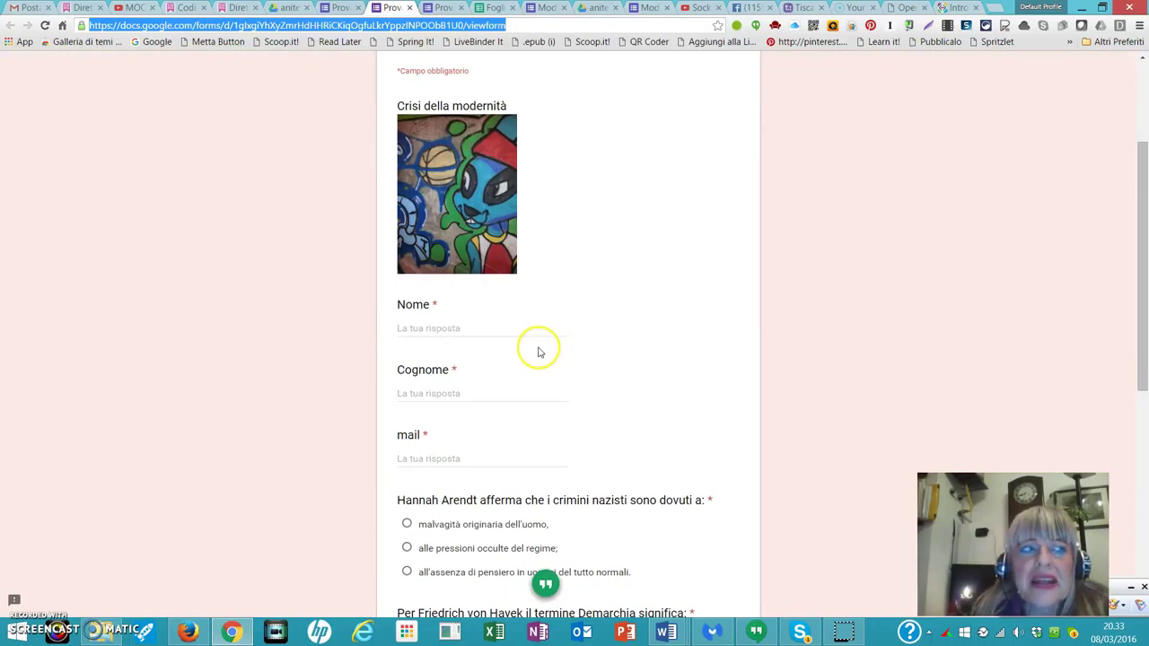
left_click(405, 325)
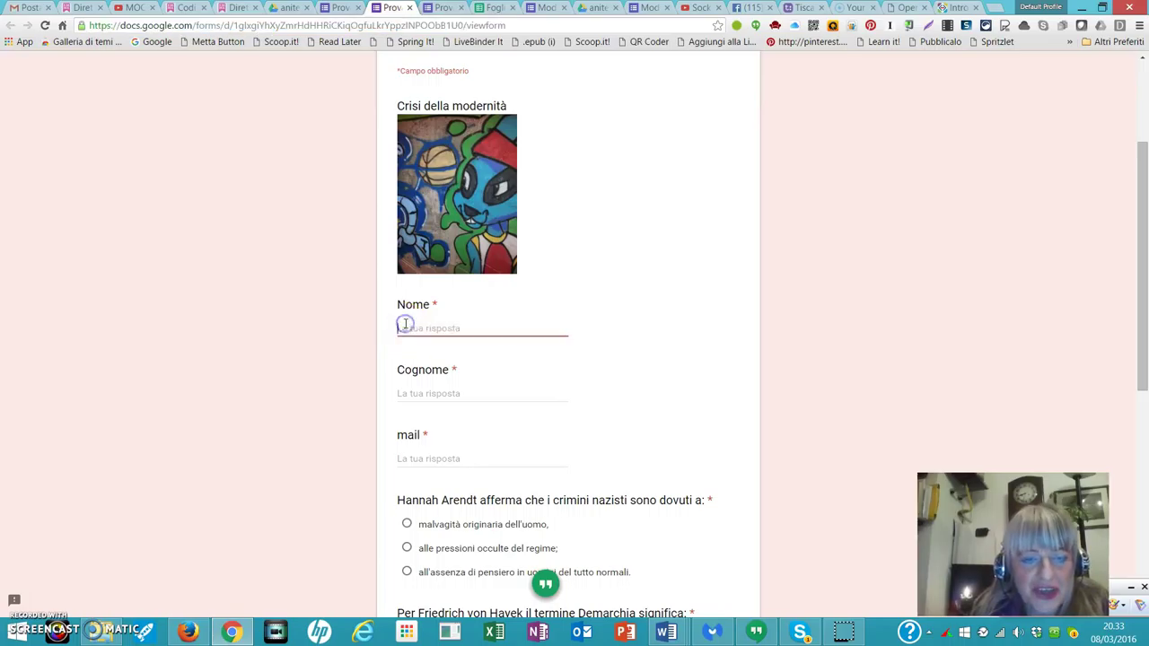
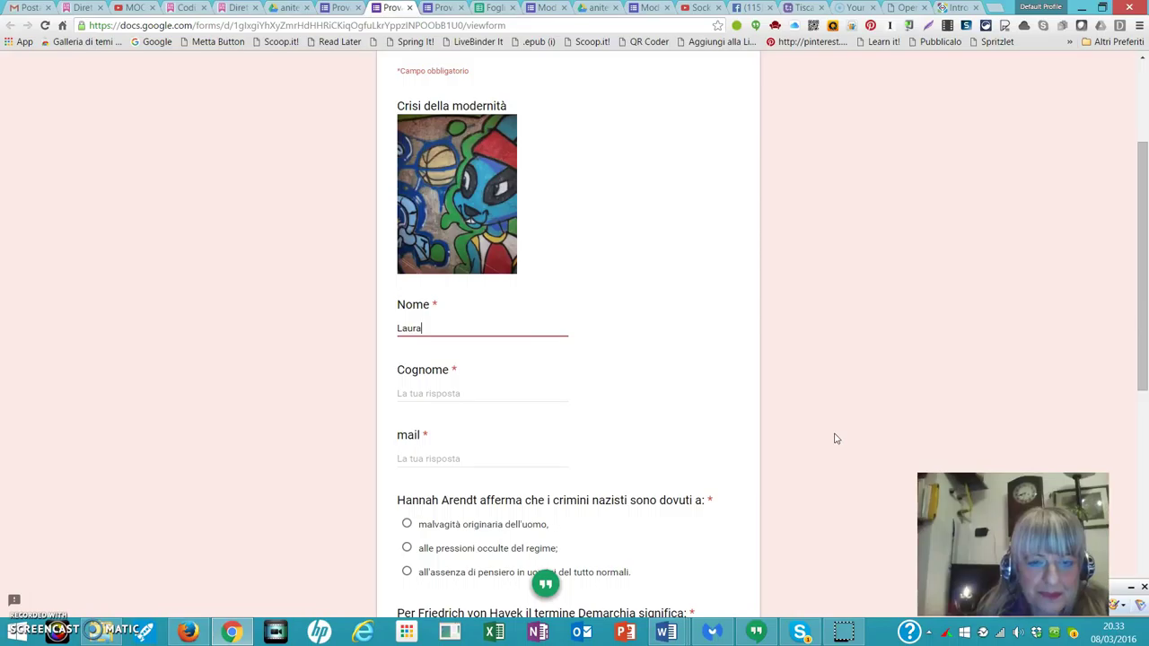
left_click(410, 389)
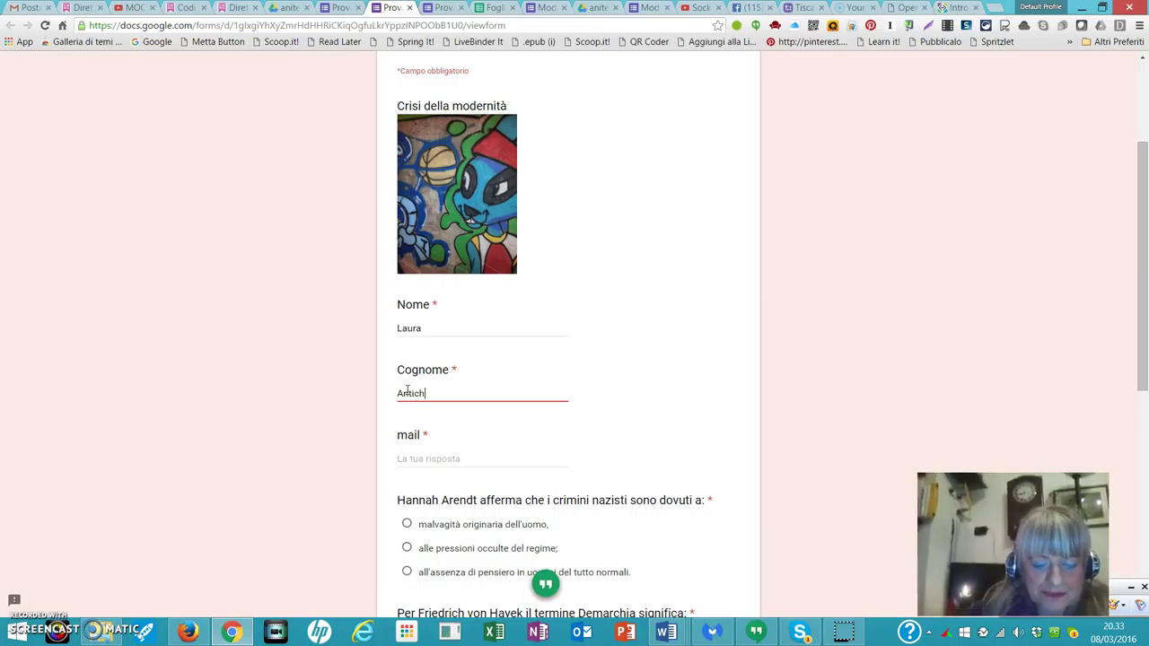
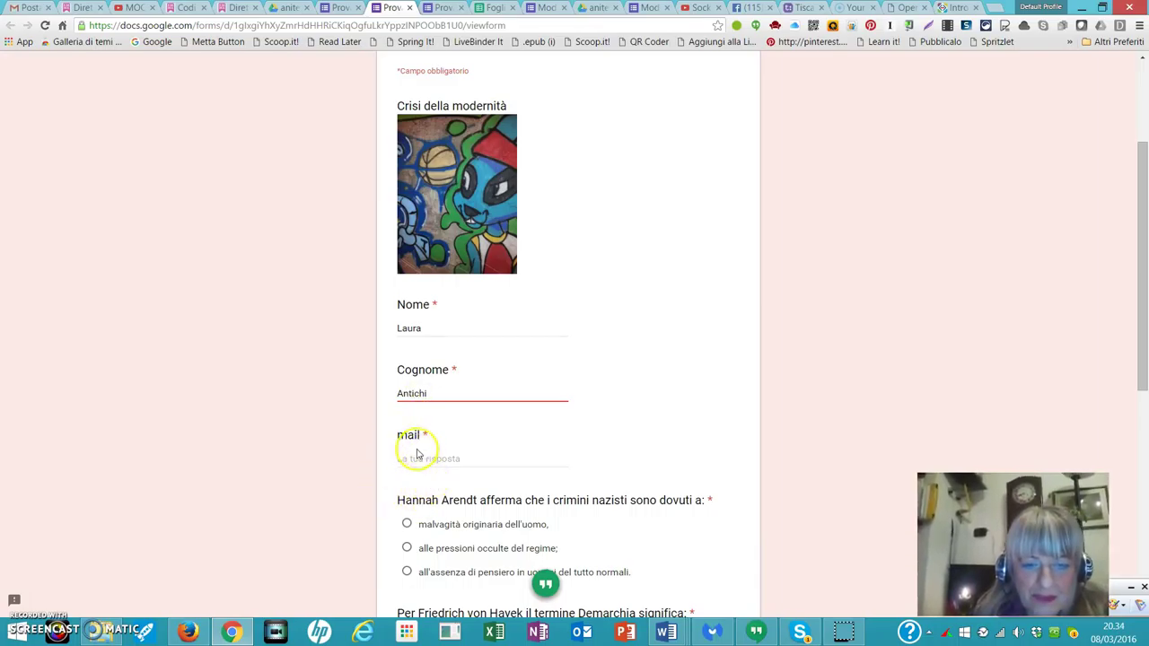
left_click(415, 456)
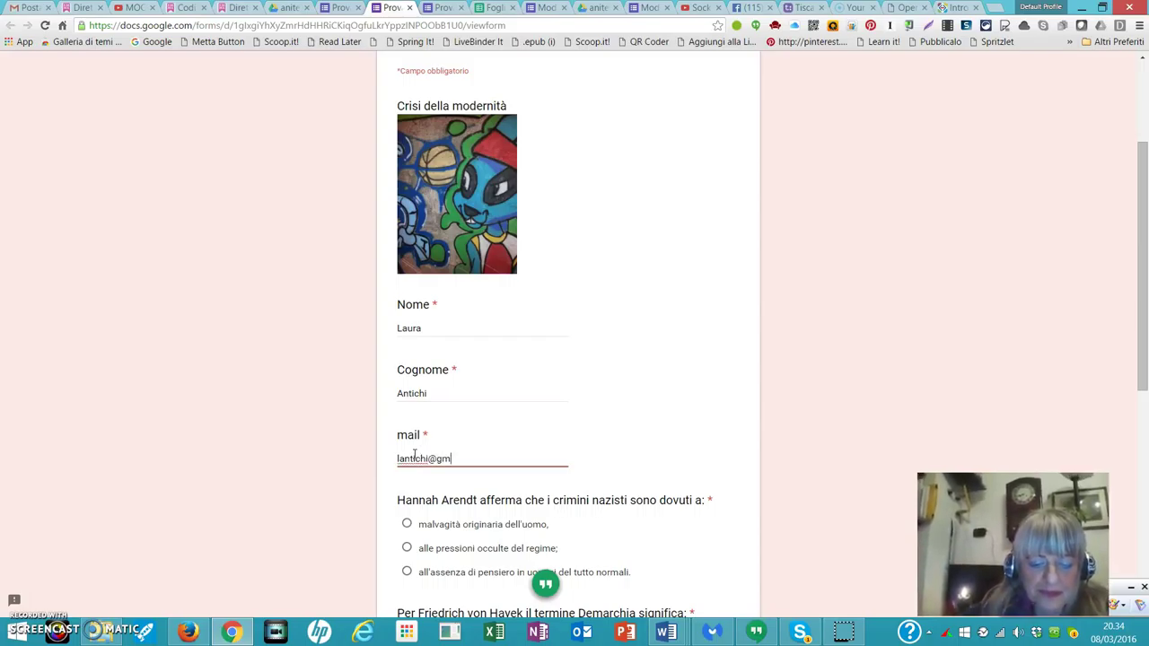
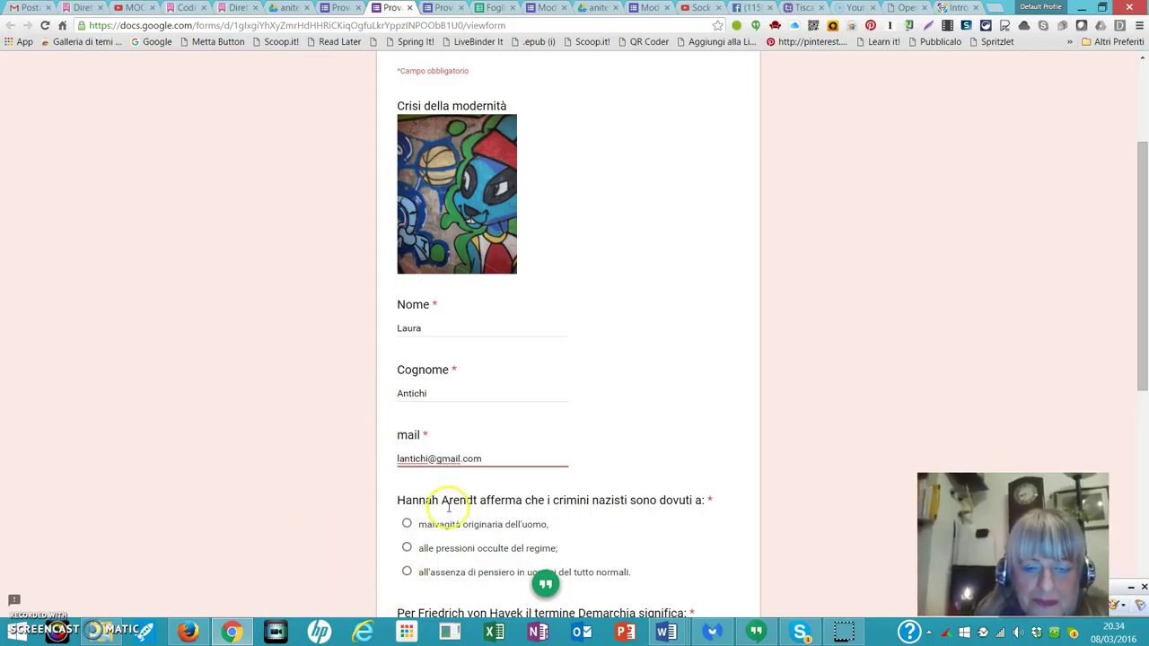
Answer the Arendt, Hayek, Nozick and Rawls questions and submit the quiz.
scroll(462, 502, "down", 1)
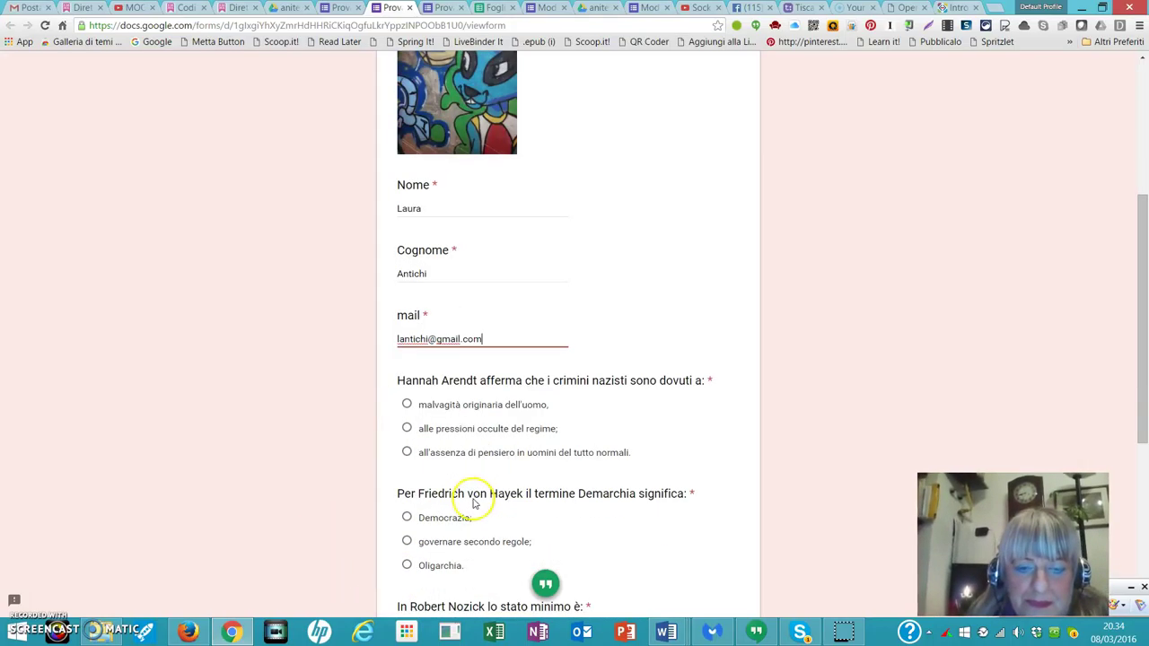
left_click(407, 452)
scroll(406, 452, "down", 1)
left_click(407, 420)
scroll(533, 474, "down", 1)
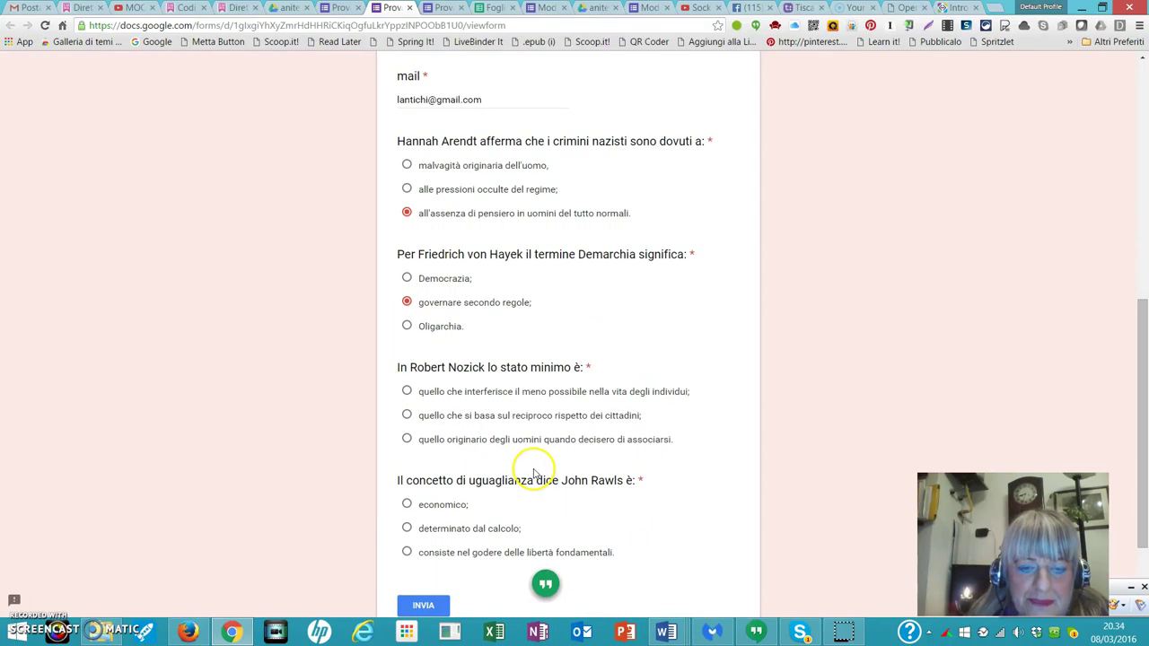
left_click(409, 392)
scroll(462, 436, "down", 1)
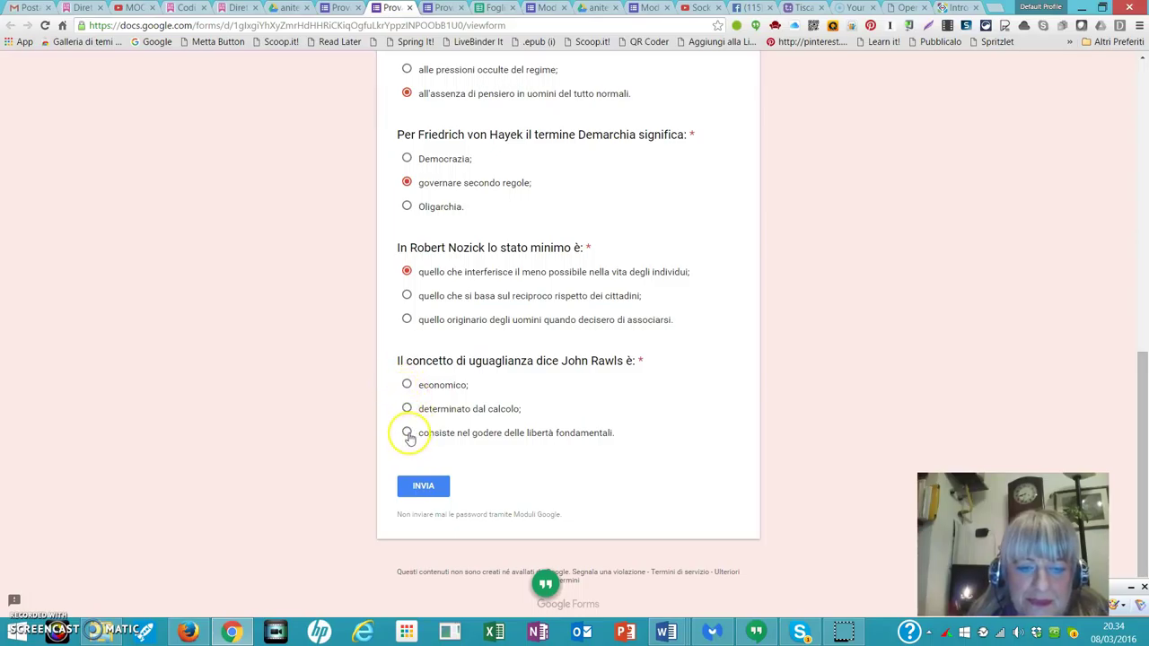
left_click(409, 434)
left_click(430, 495)
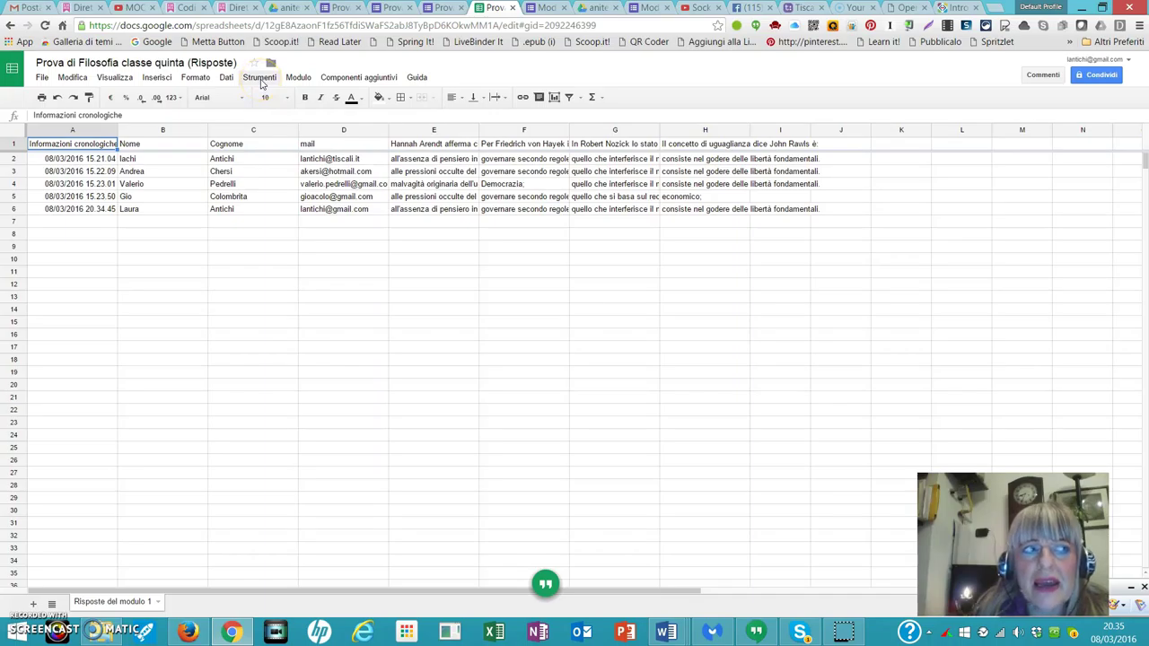
Open the Componenti aggiuntivi menu on the response spreadsheet.
left_click(338, 78)
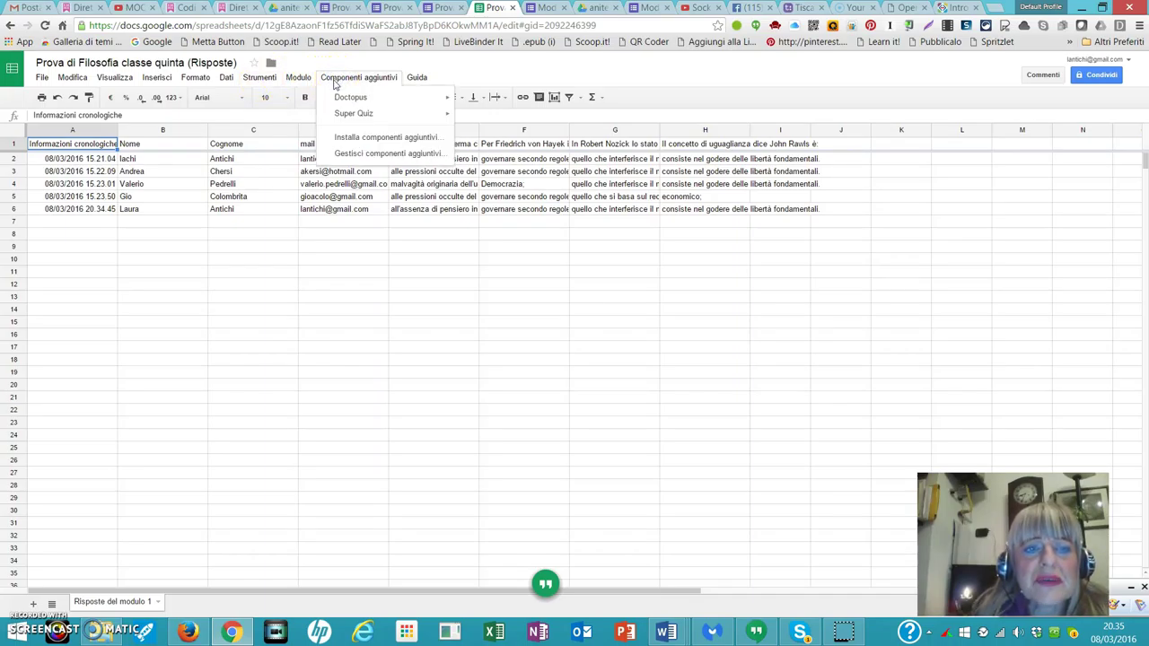
Search the add-on store for 'Flubaroo'.
left_click(367, 140)
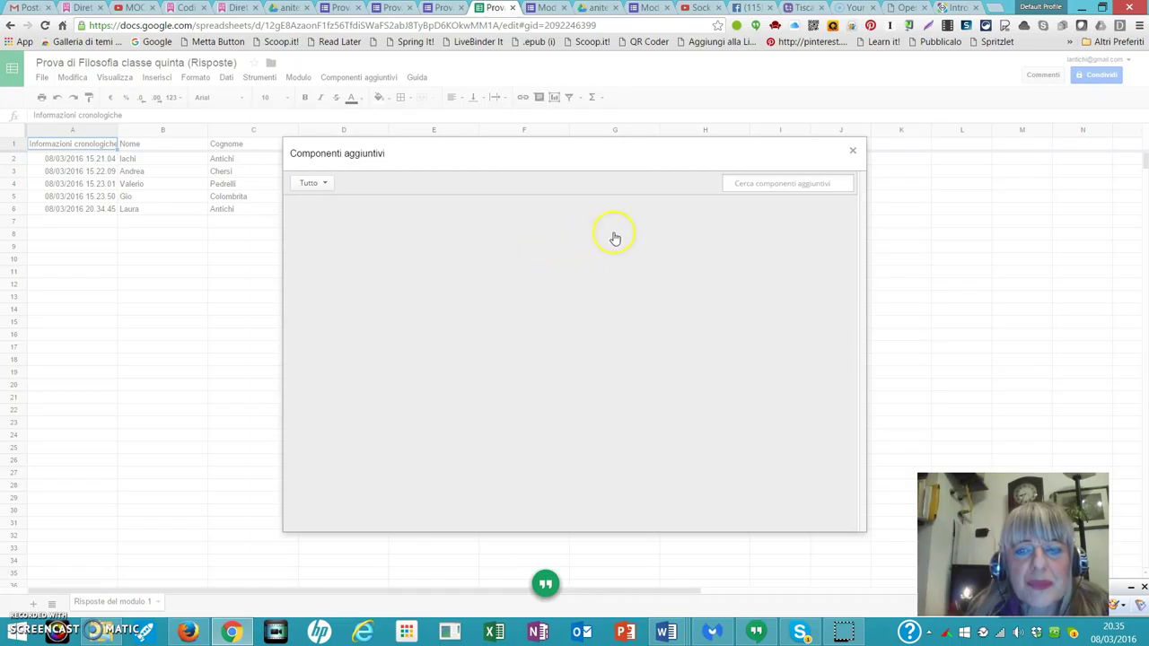
left_click(753, 183)
mouse_move(730, 208)
type("Fl")
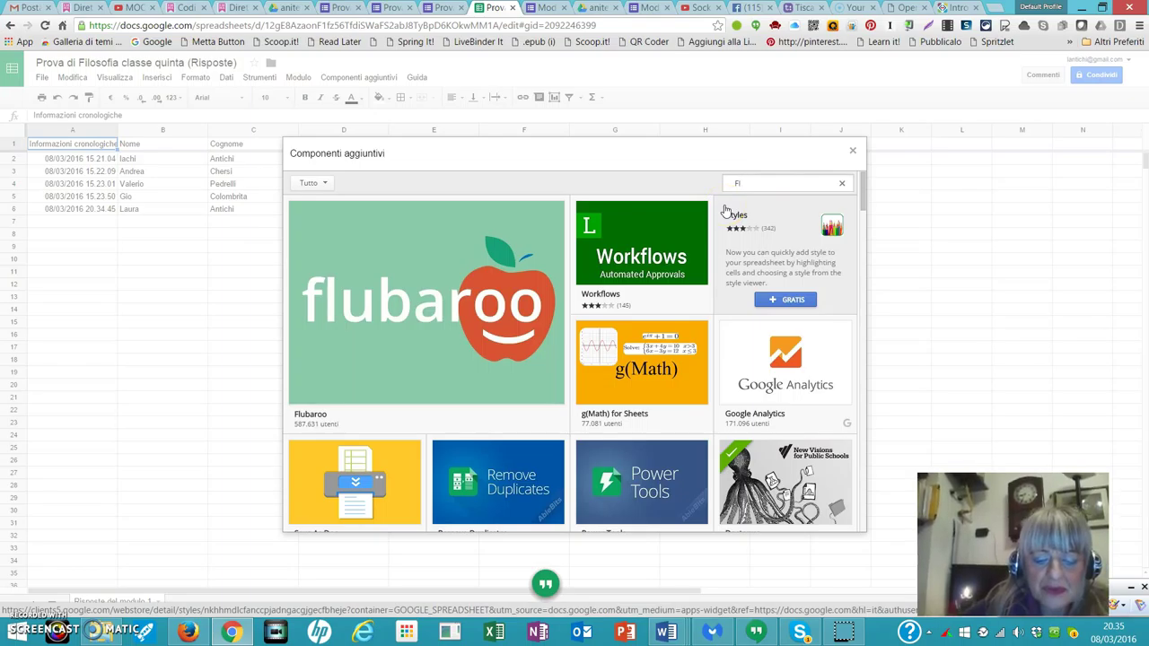
type("ubaroo")
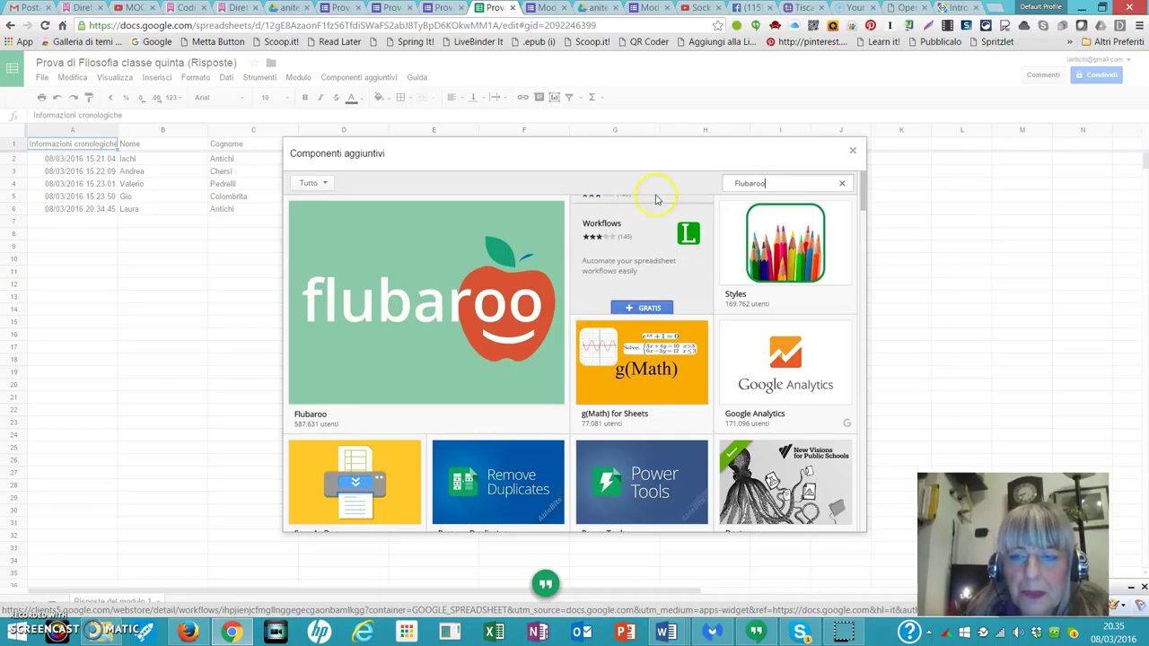
key("Return")
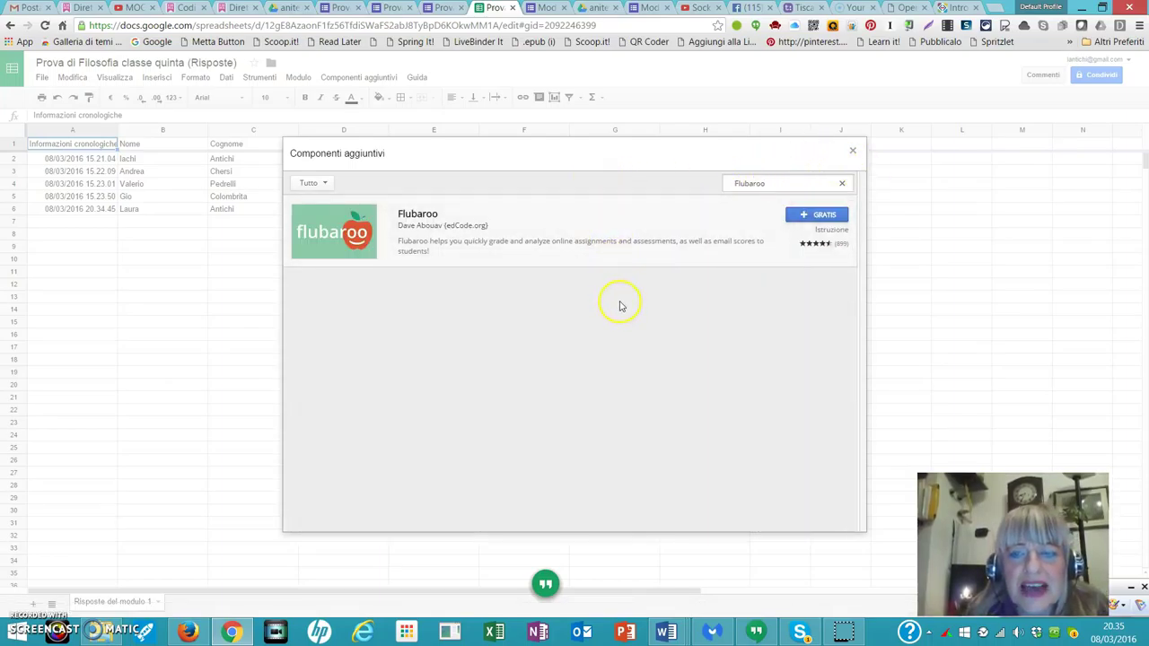
Install the free Flubaroo add-on and grant it the requested permissions.
left_click(818, 219)
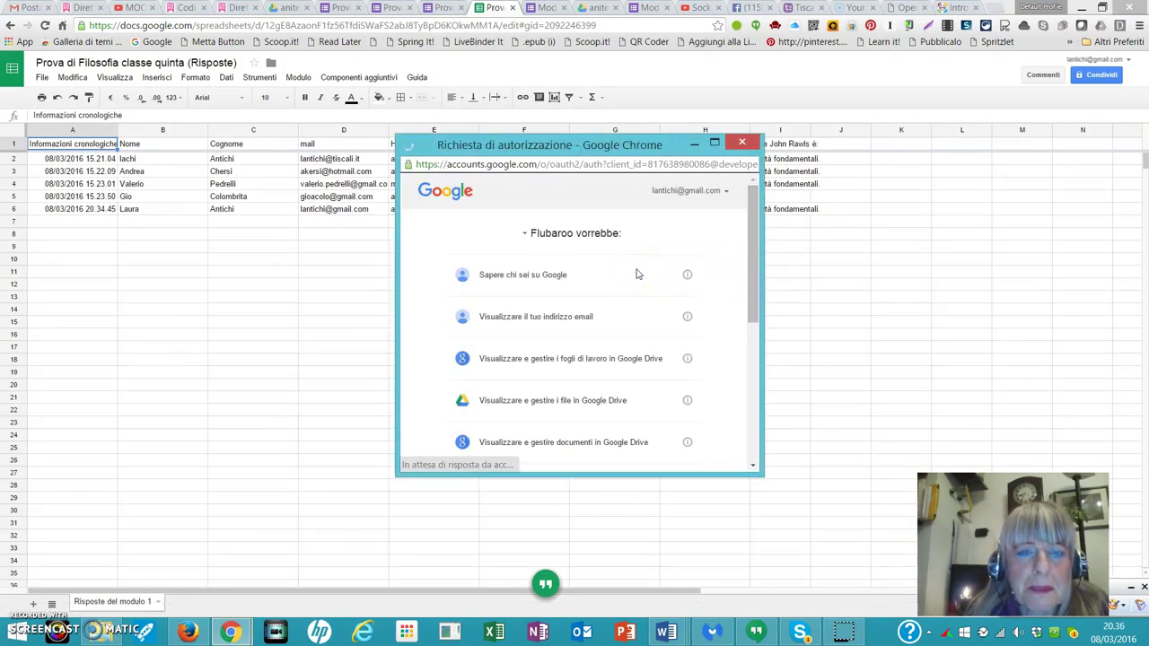
left_click_drag(759, 298, 746, 476)
left_click(675, 446)
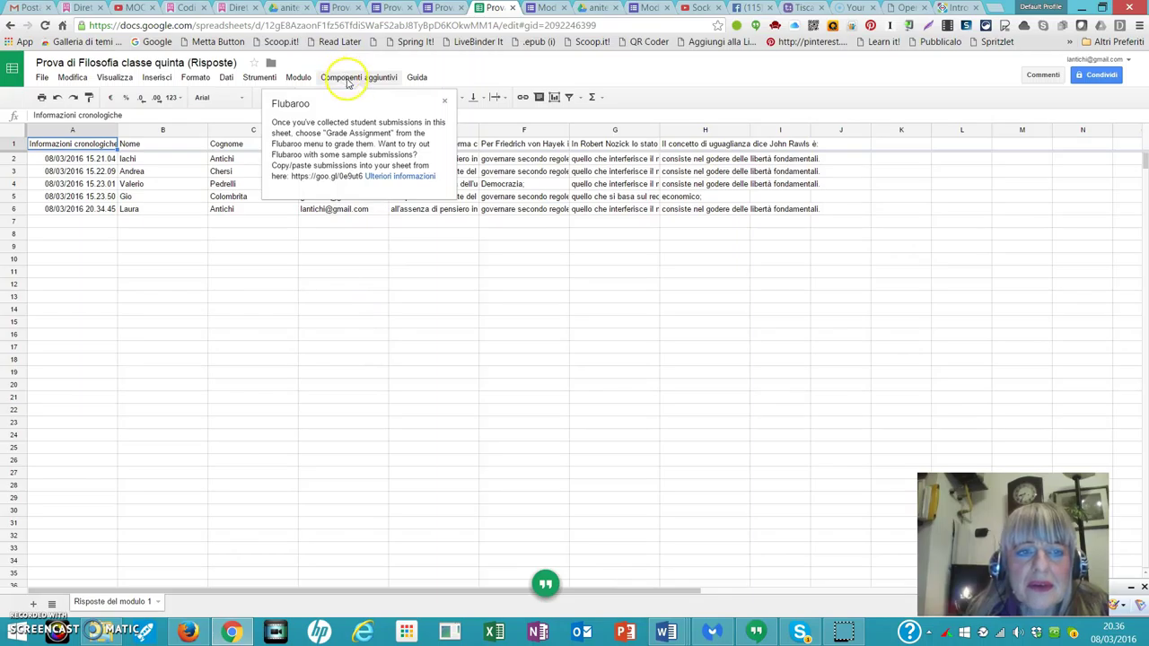
left_click(350, 79)
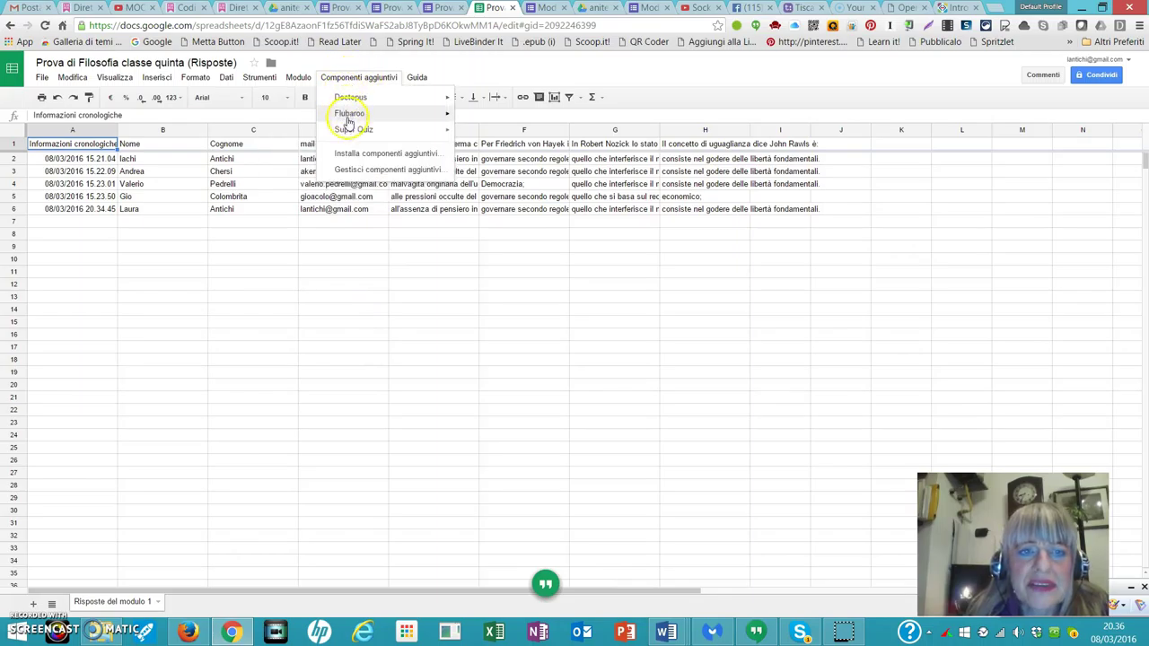
Launch Flubaroo's Grade Assignment from the Componenti aggiuntivi menu.
mouse_move(356, 121)
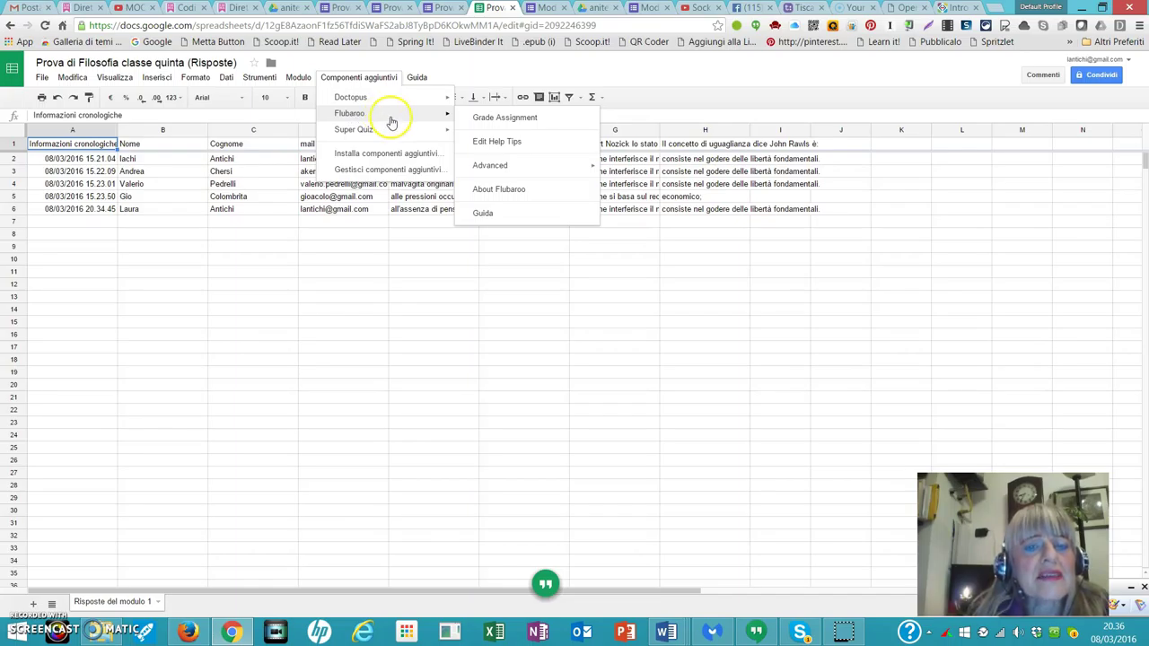
mouse_move(411, 115)
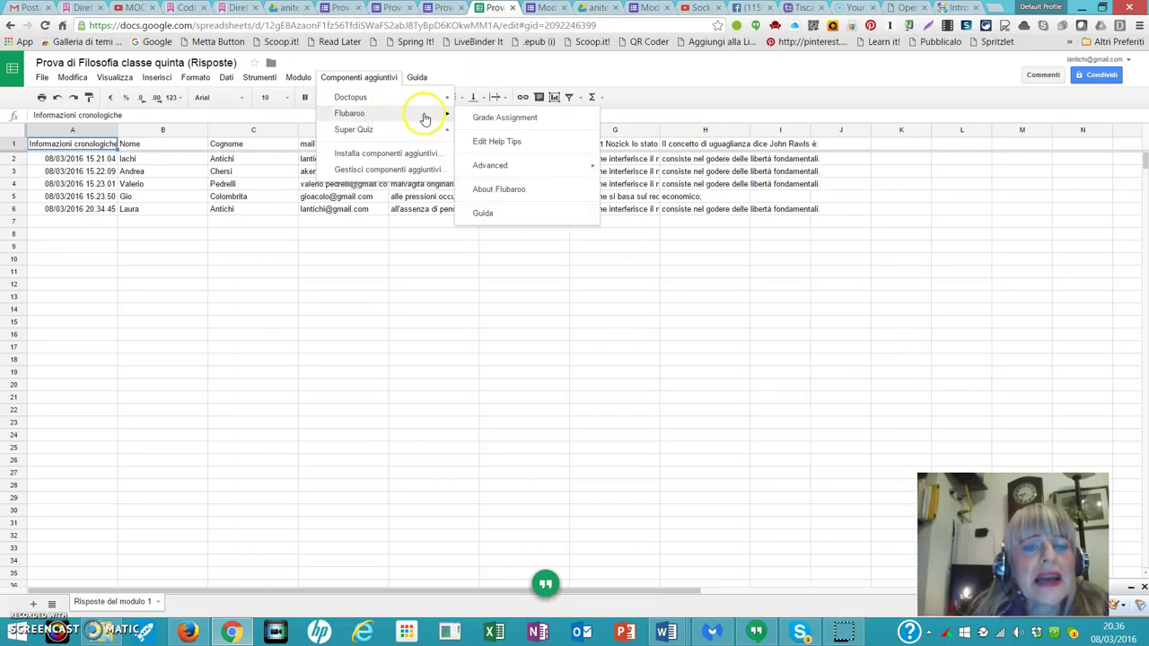
left_click(497, 120)
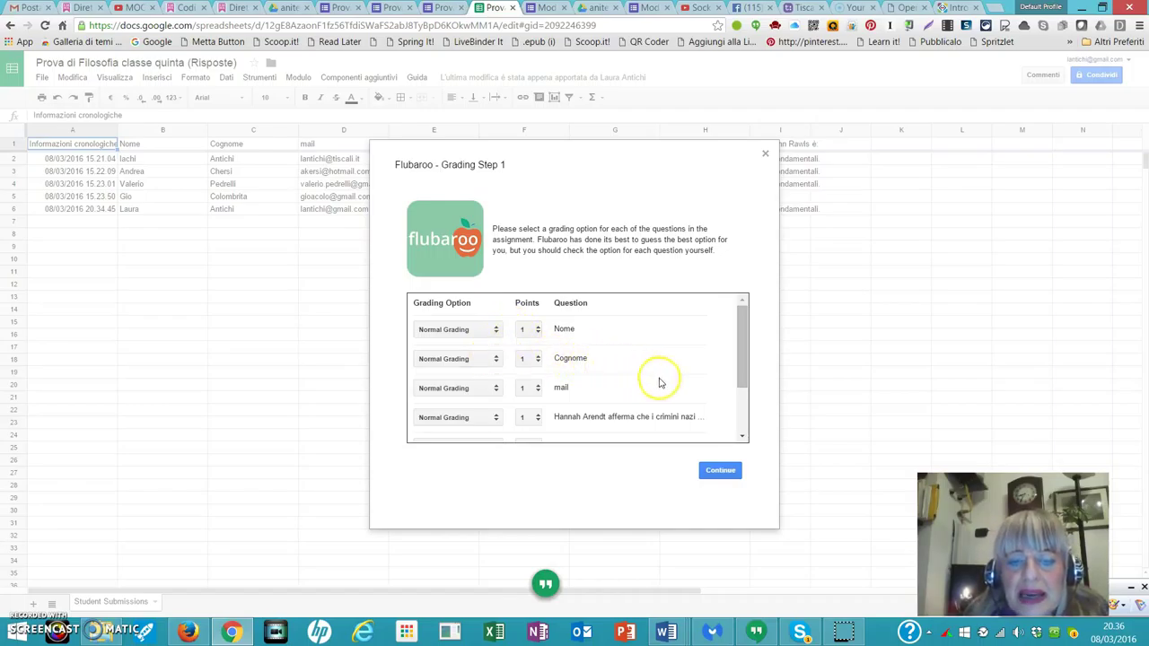
Set Nome, Cognome and mail to Identifies Student in Grading Step 1.
left_click_drag(745, 378, 741, 378)
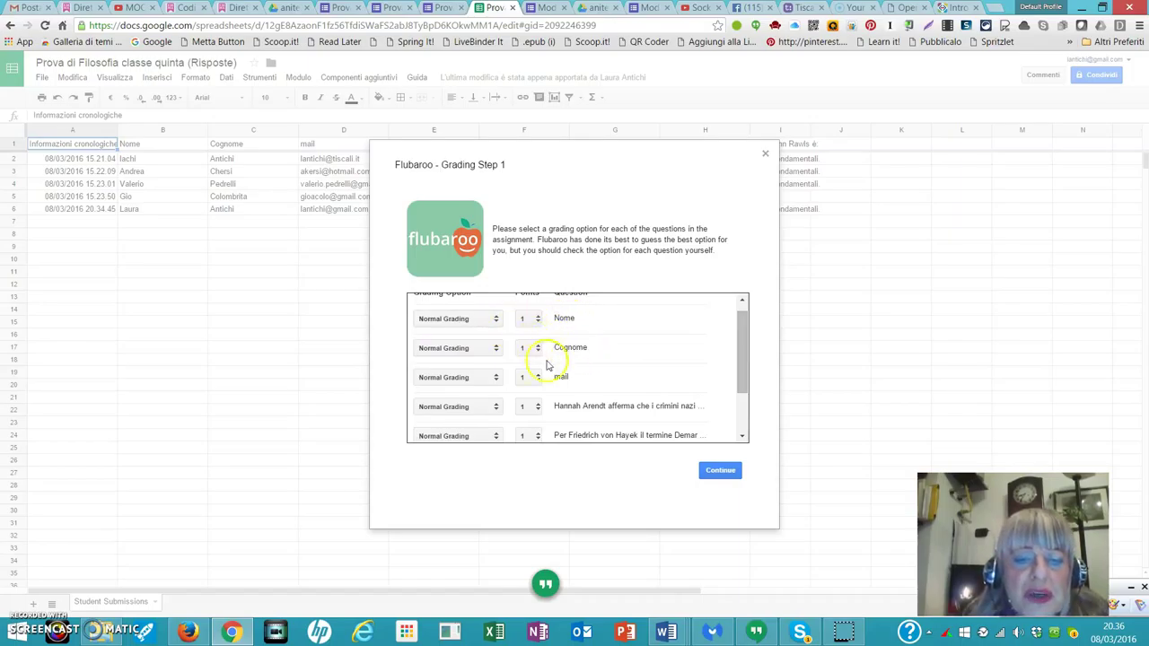
left_click(496, 320)
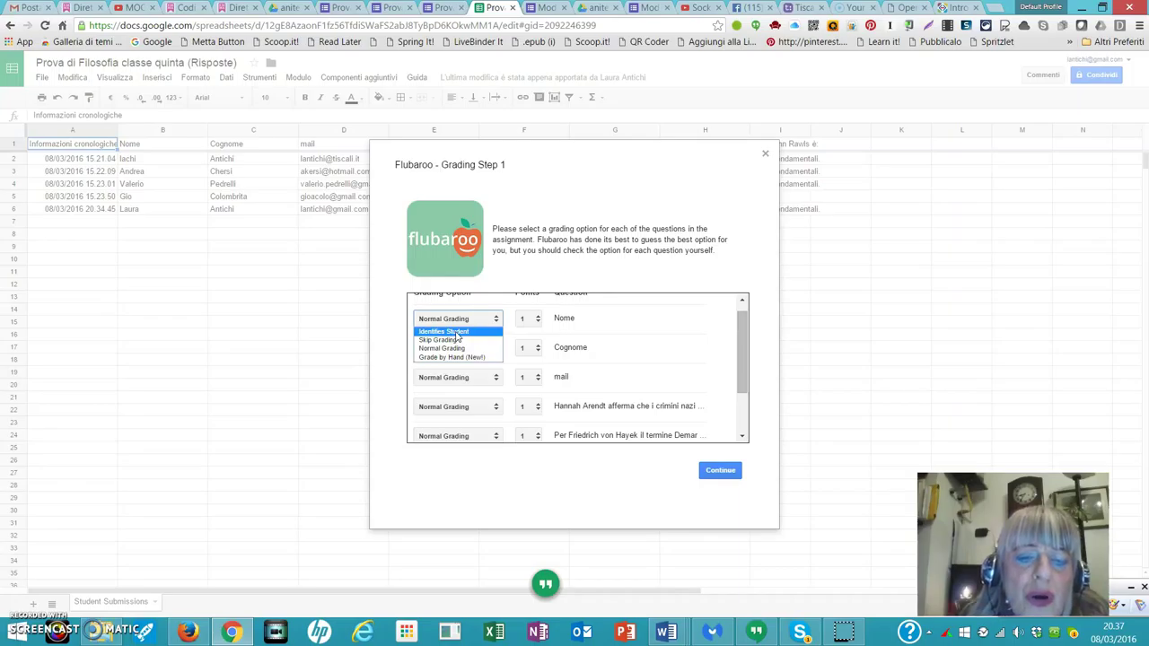
left_click(455, 332)
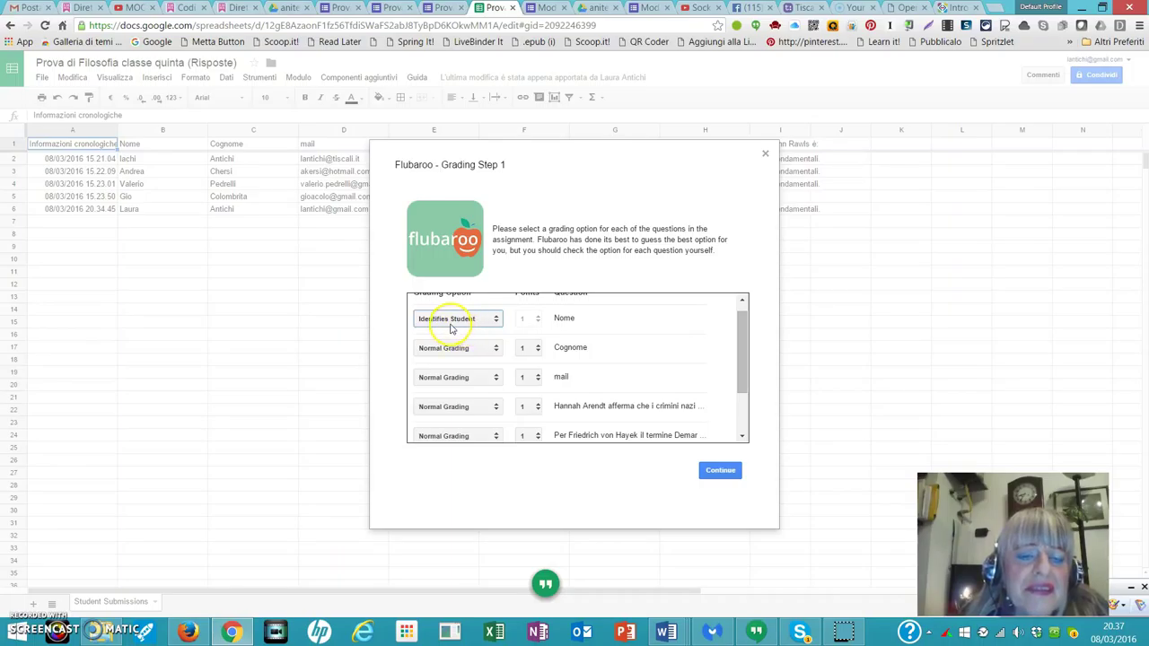
left_click(494, 353)
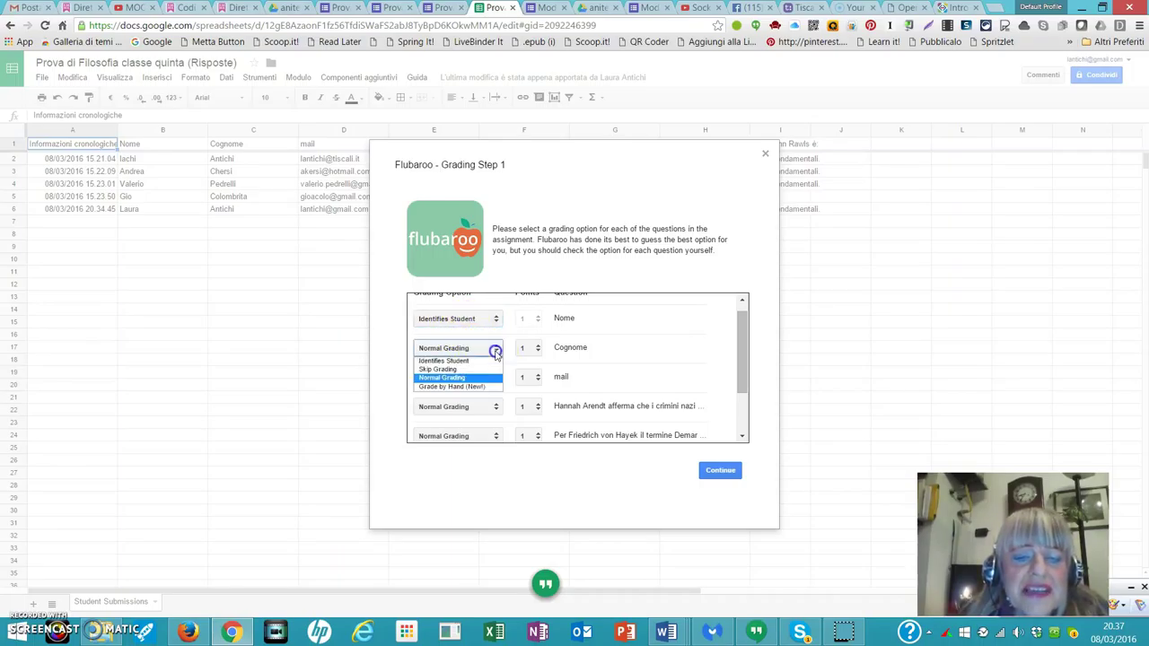
left_click(463, 360)
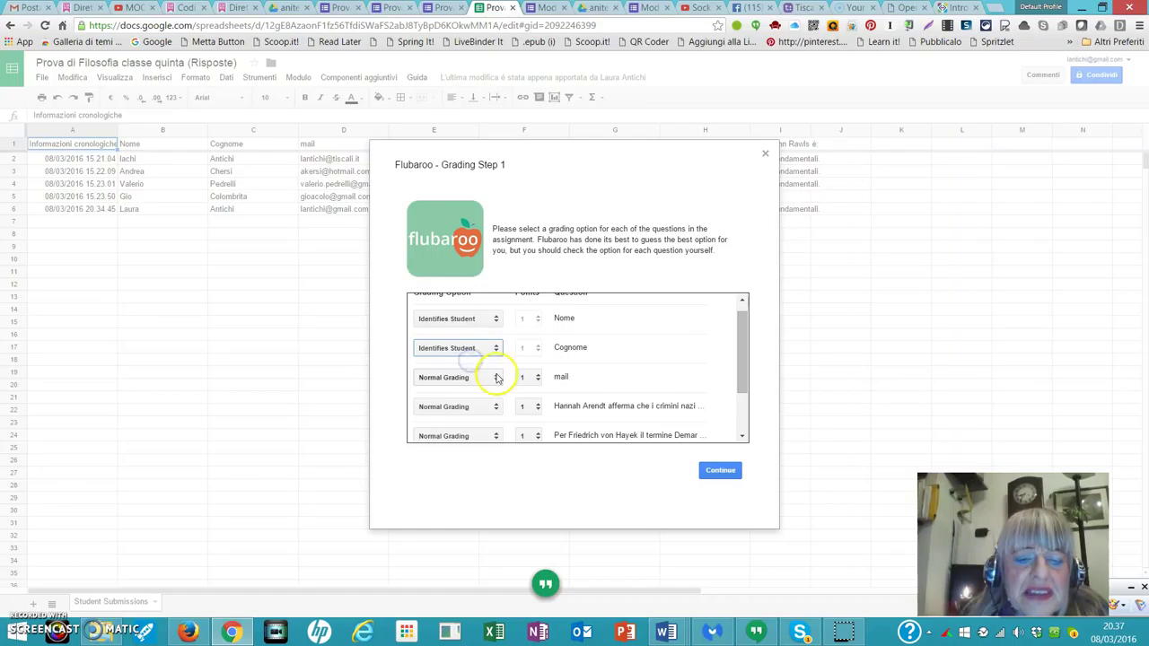
left_click(497, 380)
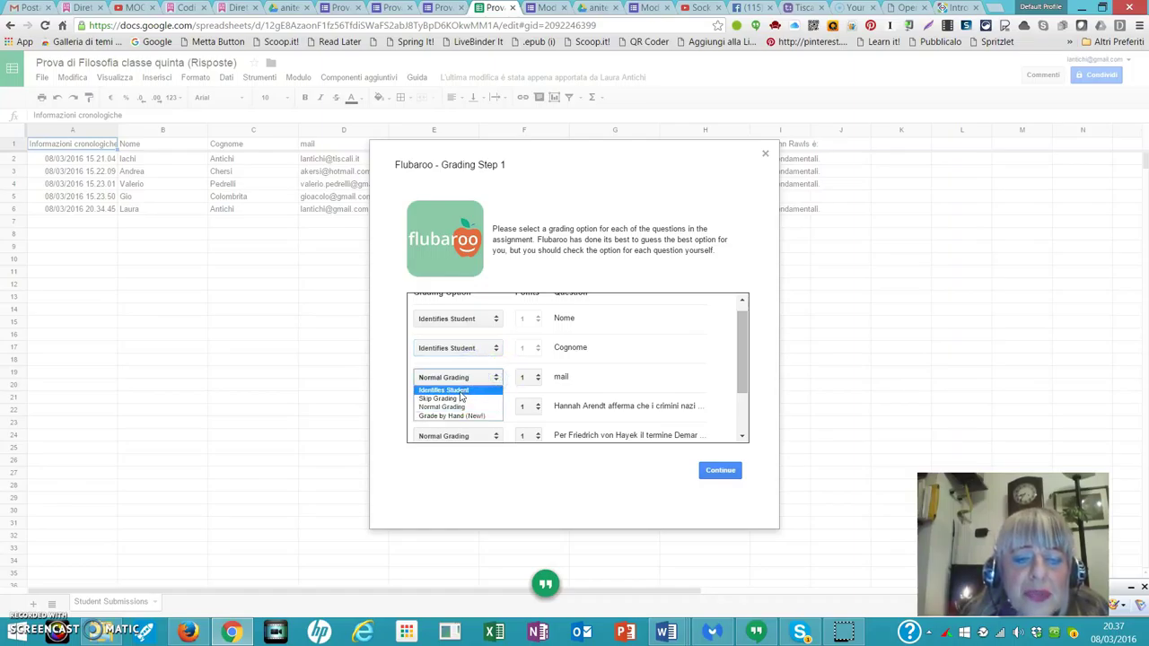
left_click(461, 392)
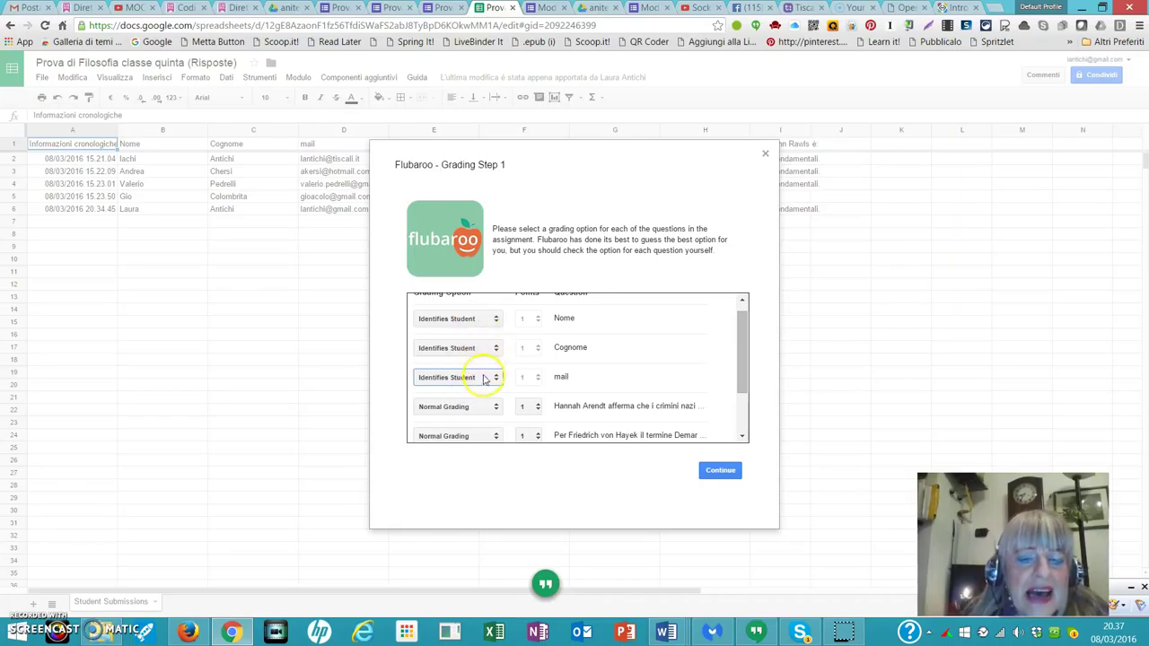
Keep the Hannah Arendt question at 1 point and continue to the answer-key step.
left_click_drag(741, 381, 734, 424)
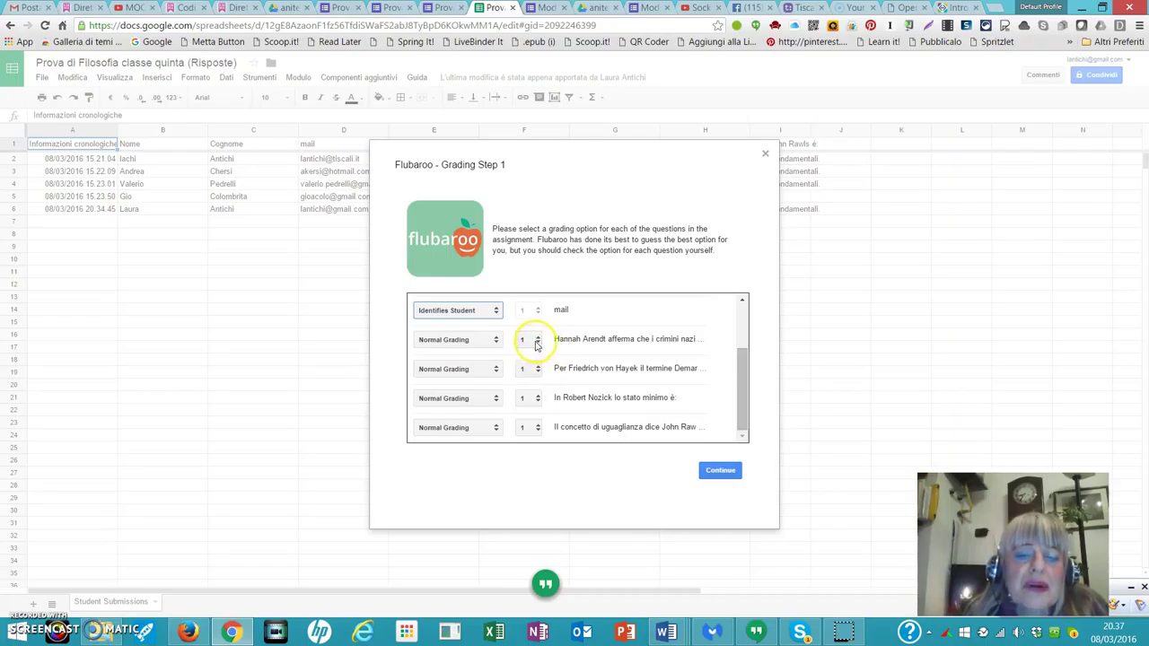
left_click(538, 343)
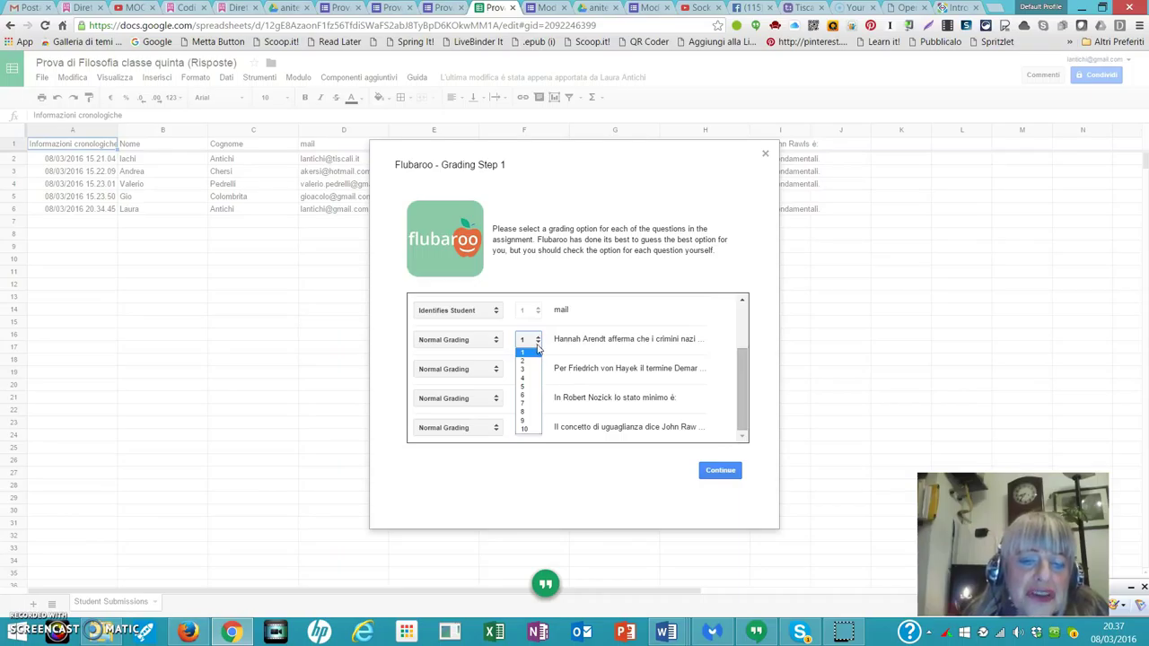
left_click(536, 351)
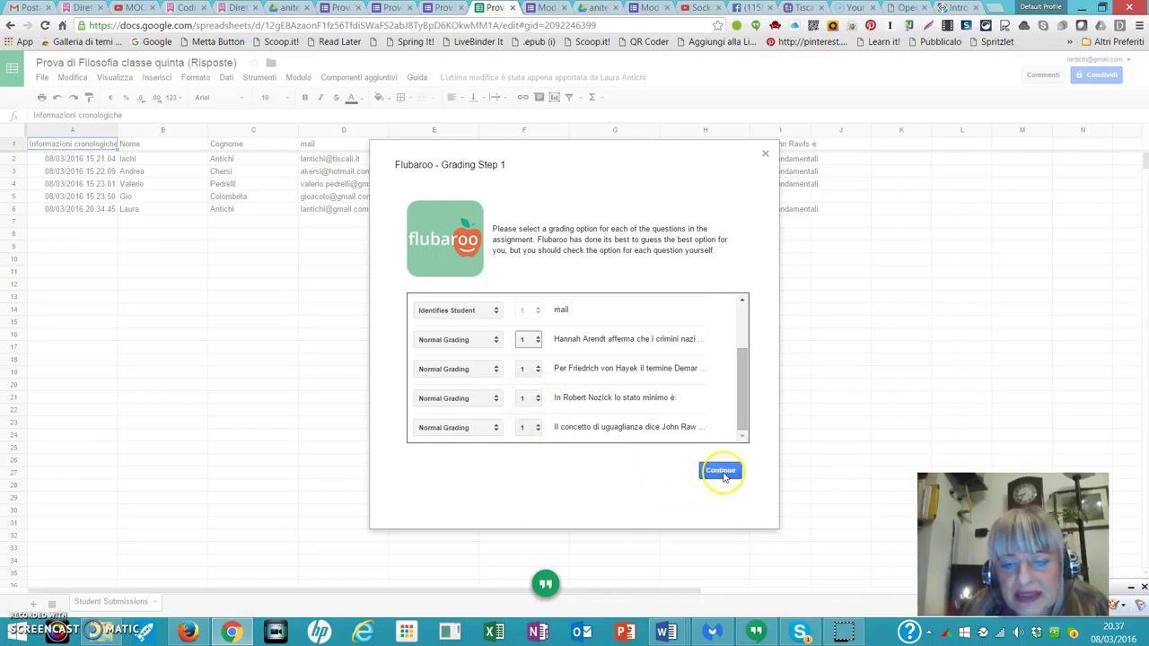
left_click(723, 473)
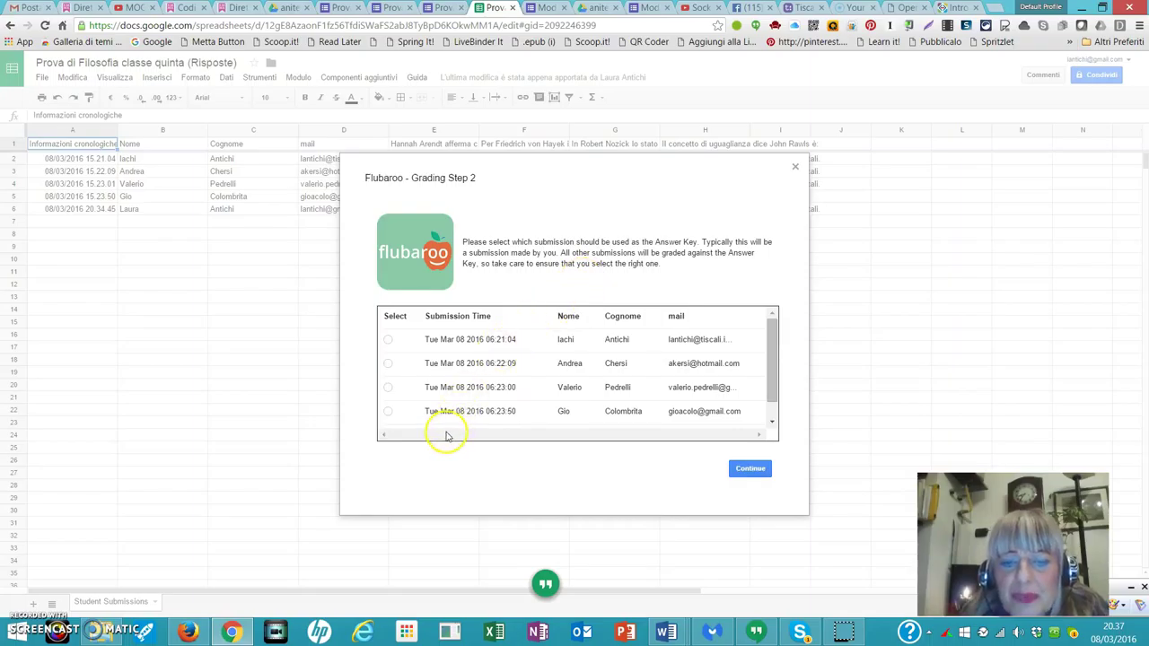
Use the Tue Mar 08 2016 11:34:44 submission as the answer key and run grading.
left_click(774, 385)
left_click_drag(774, 387, 770, 404)
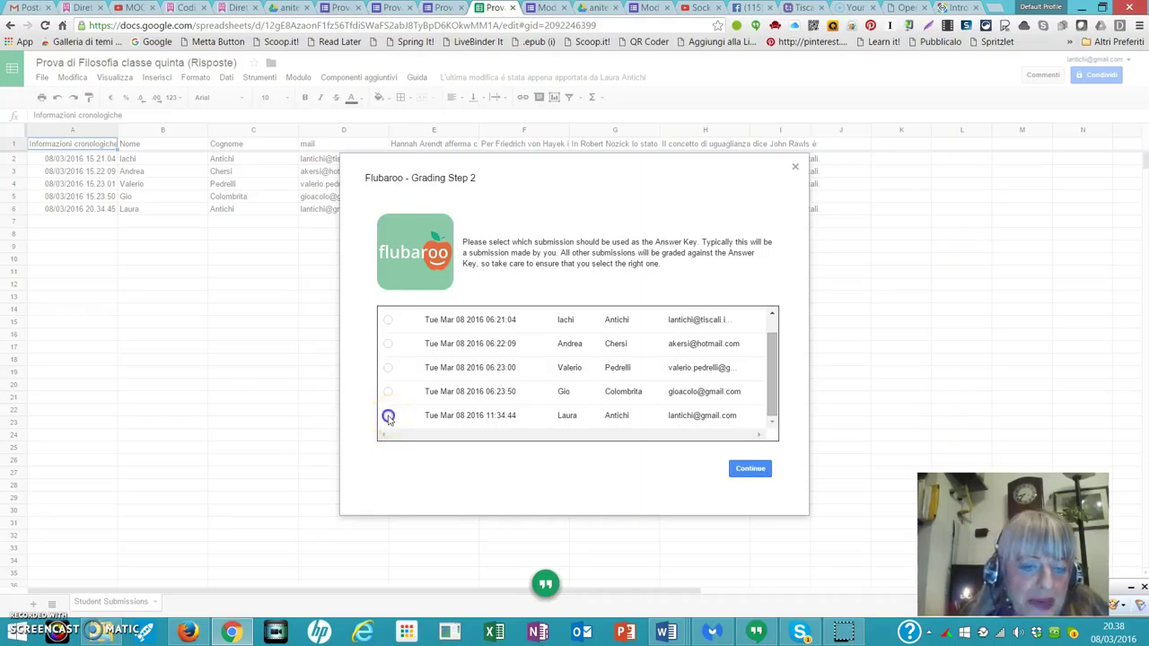
left_click(388, 417)
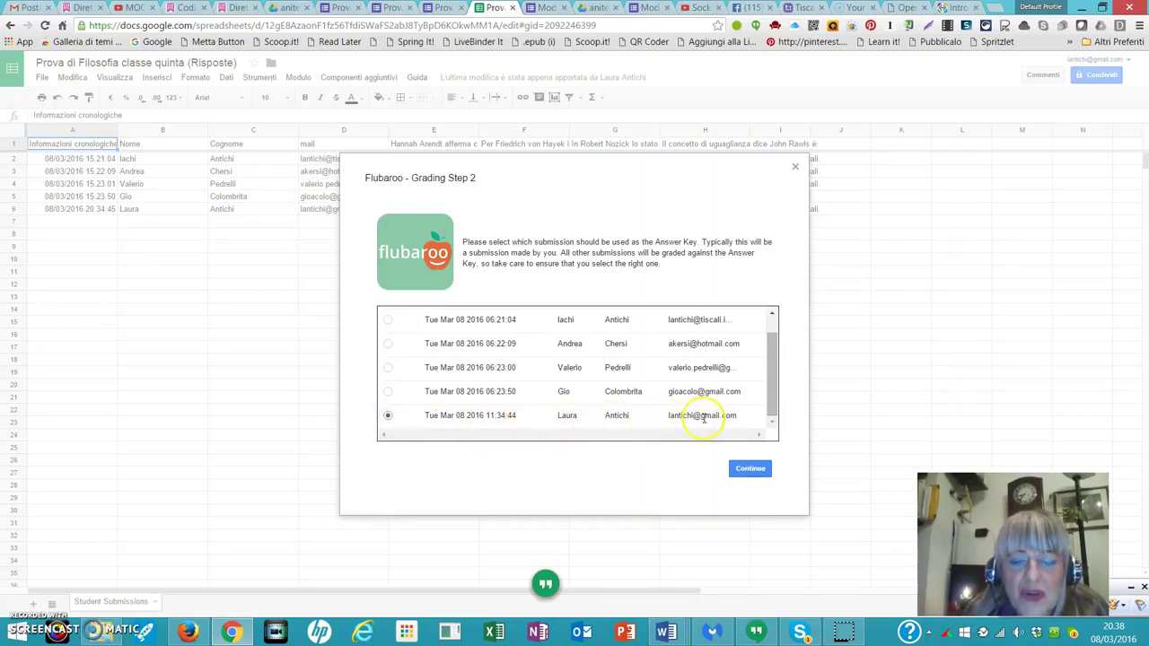
left_click(750, 476)
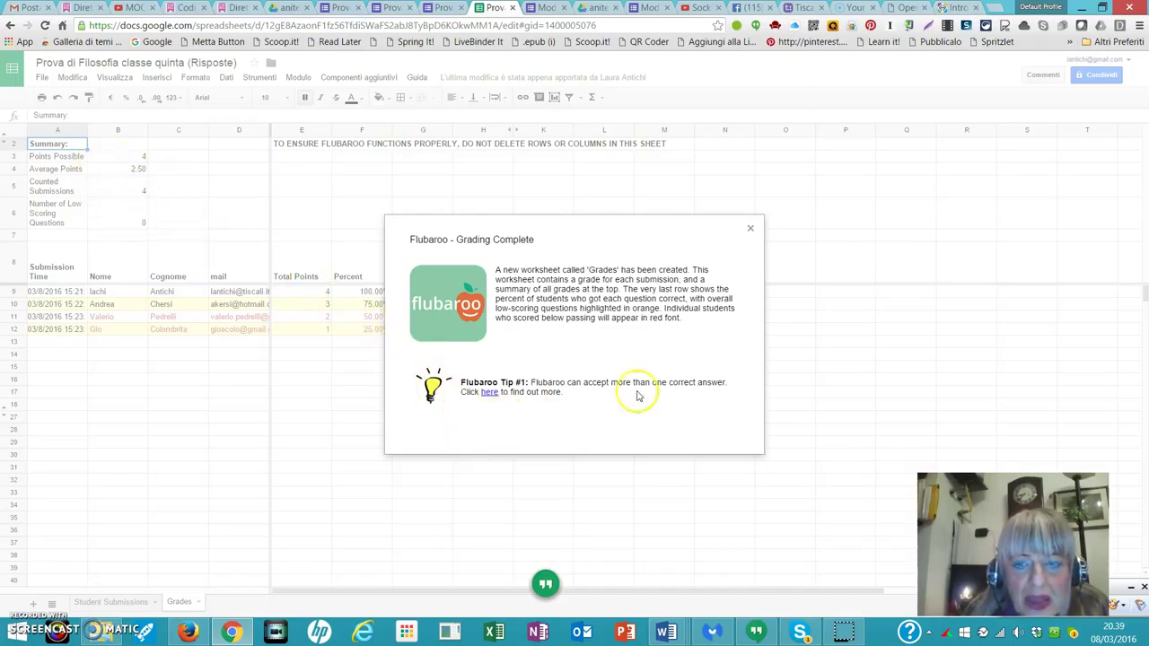
Close the Grading Complete notice once the Grades sheet with scores appears.
left_click(747, 225)
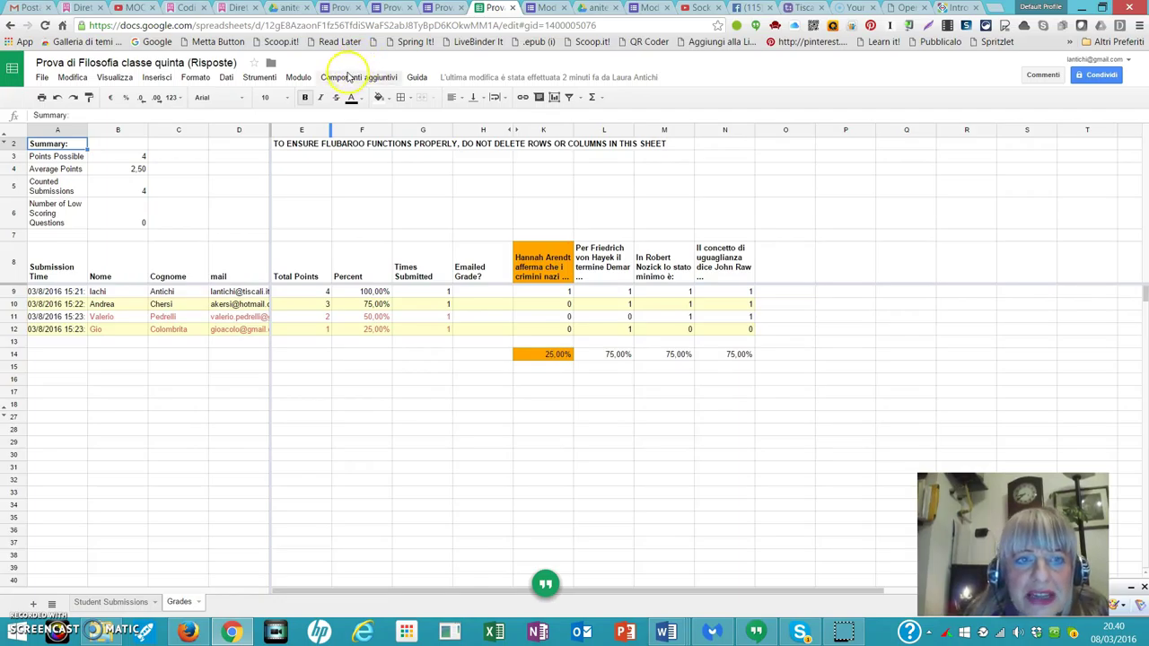
Lower Flubaroo's red-highlight threshold in Advanced Options from 70.0% to 60.0% and submit.
left_click(362, 79)
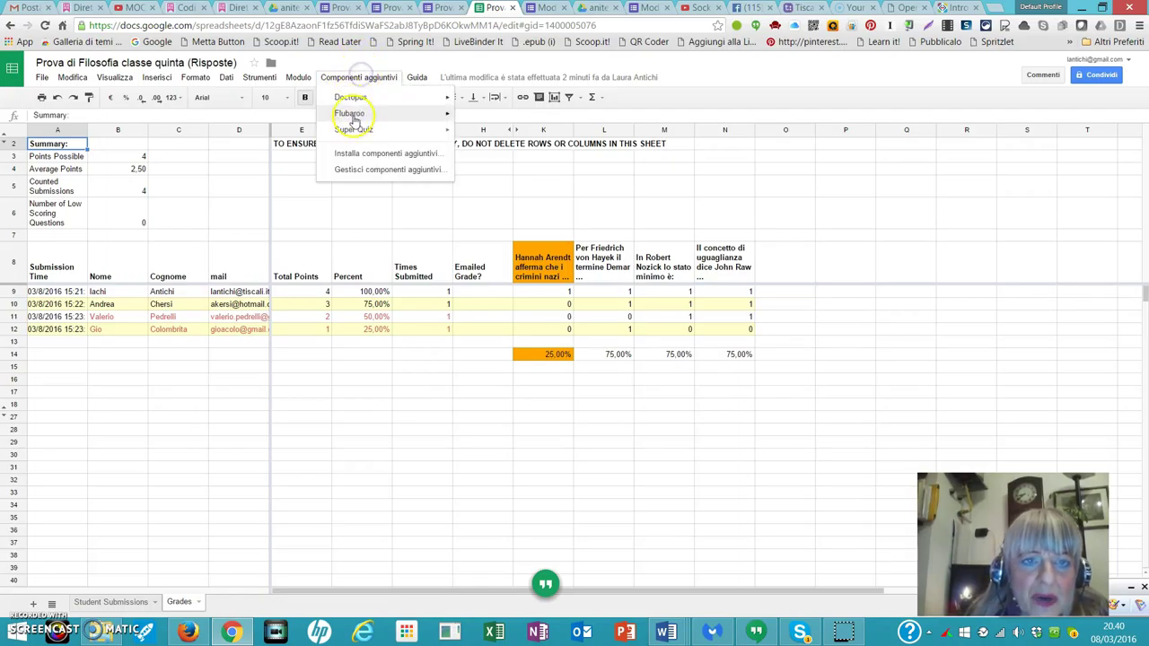
mouse_move(353, 117)
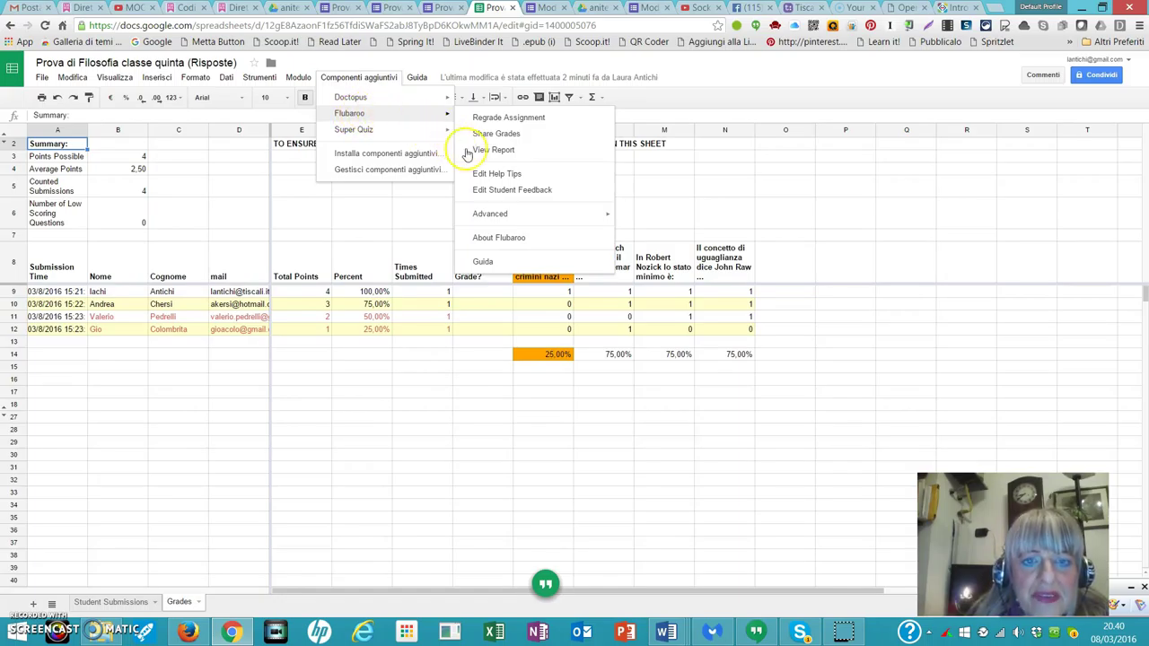
mouse_move(492, 218)
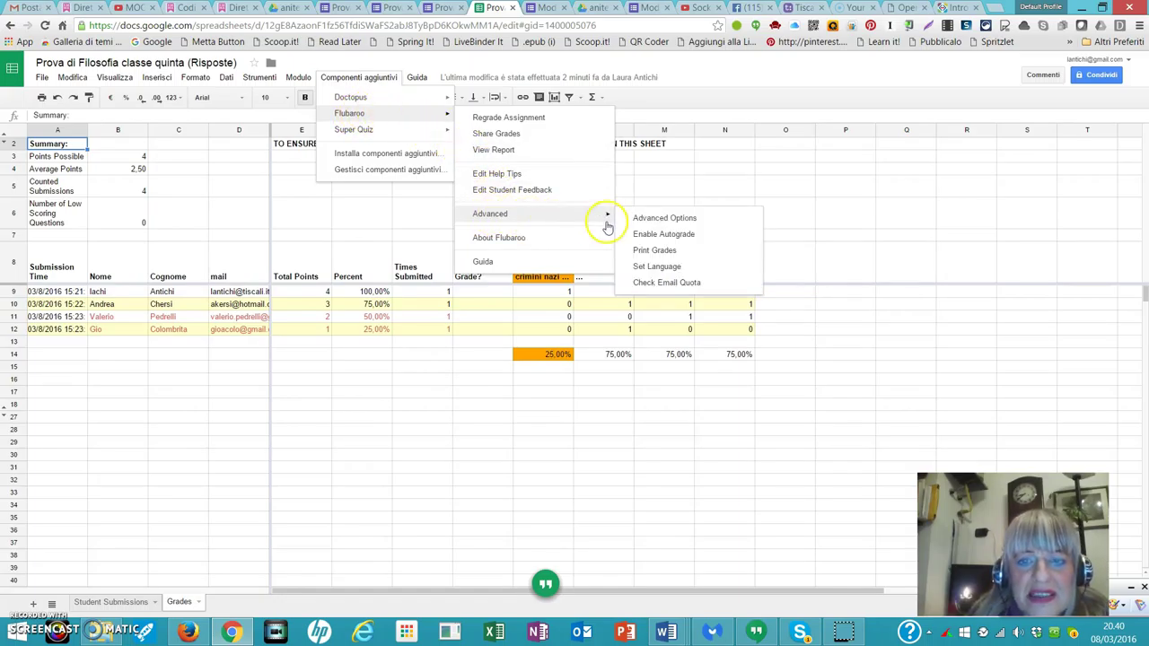
left_click(670, 223)
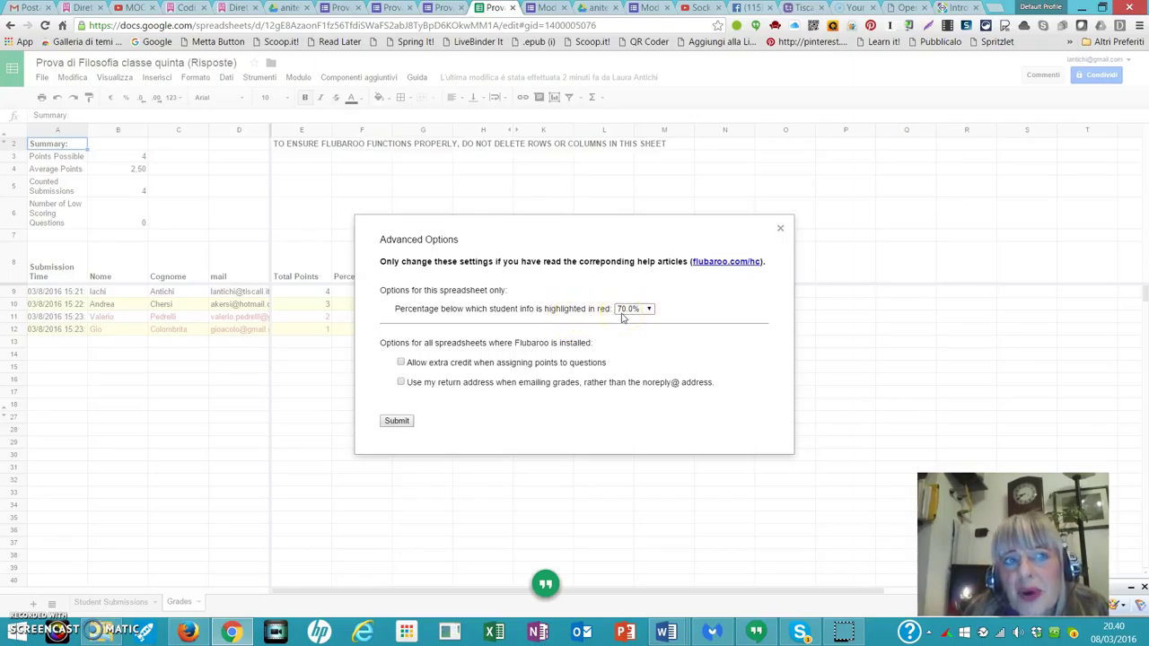
left_click(642, 311)
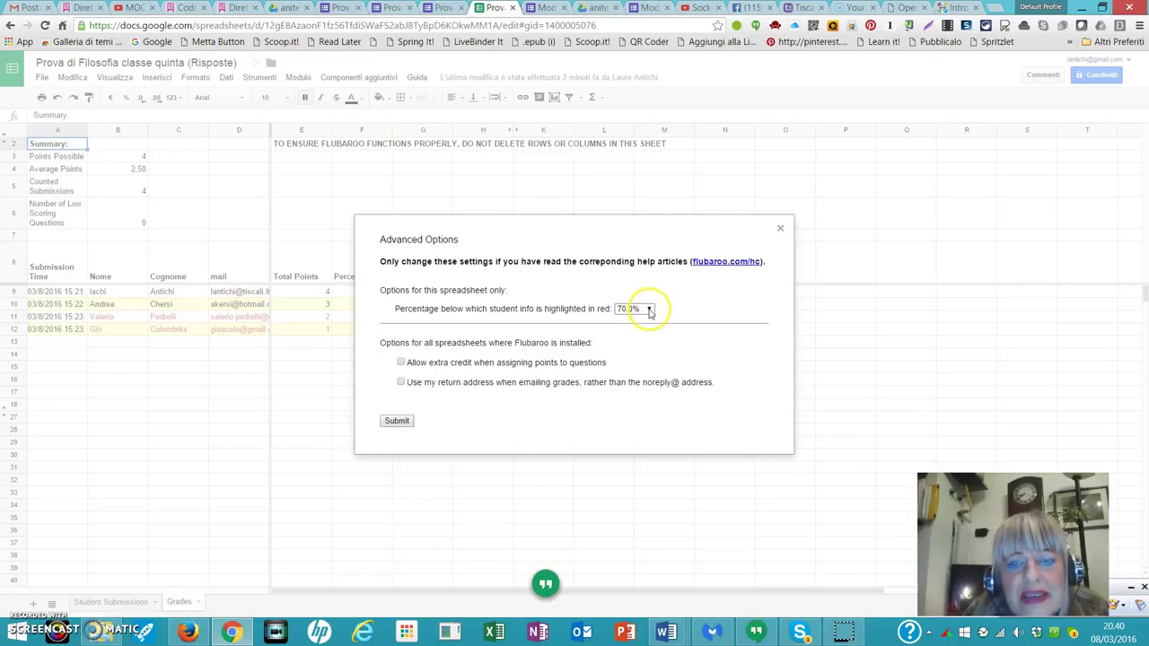
left_click(649, 310)
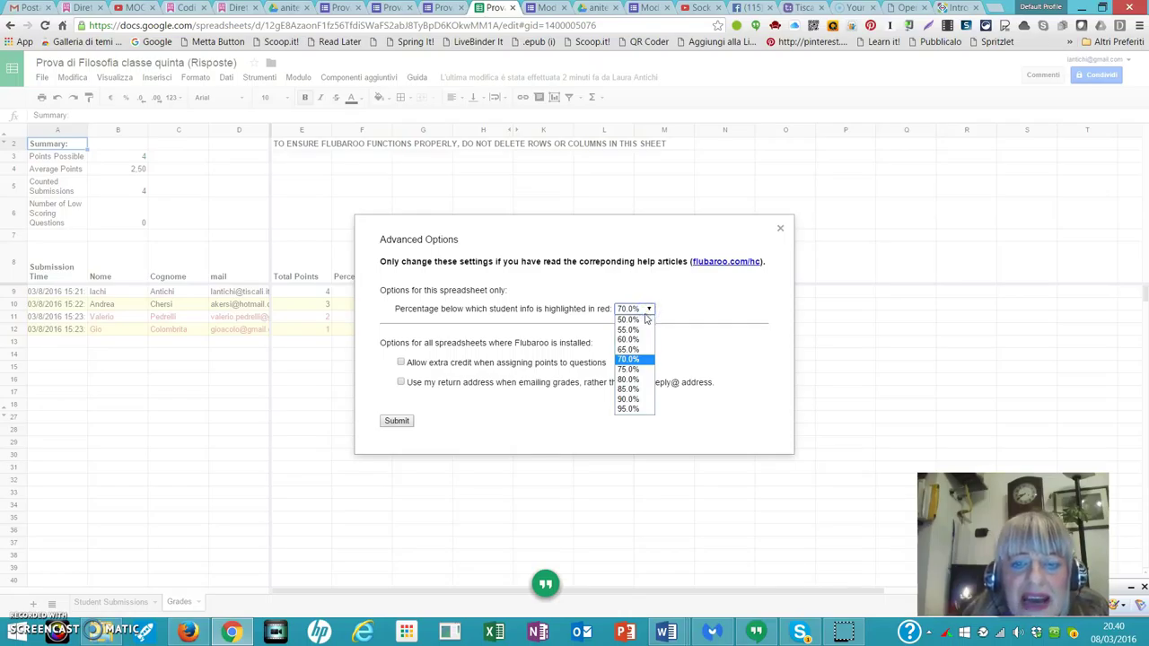
left_click(628, 341)
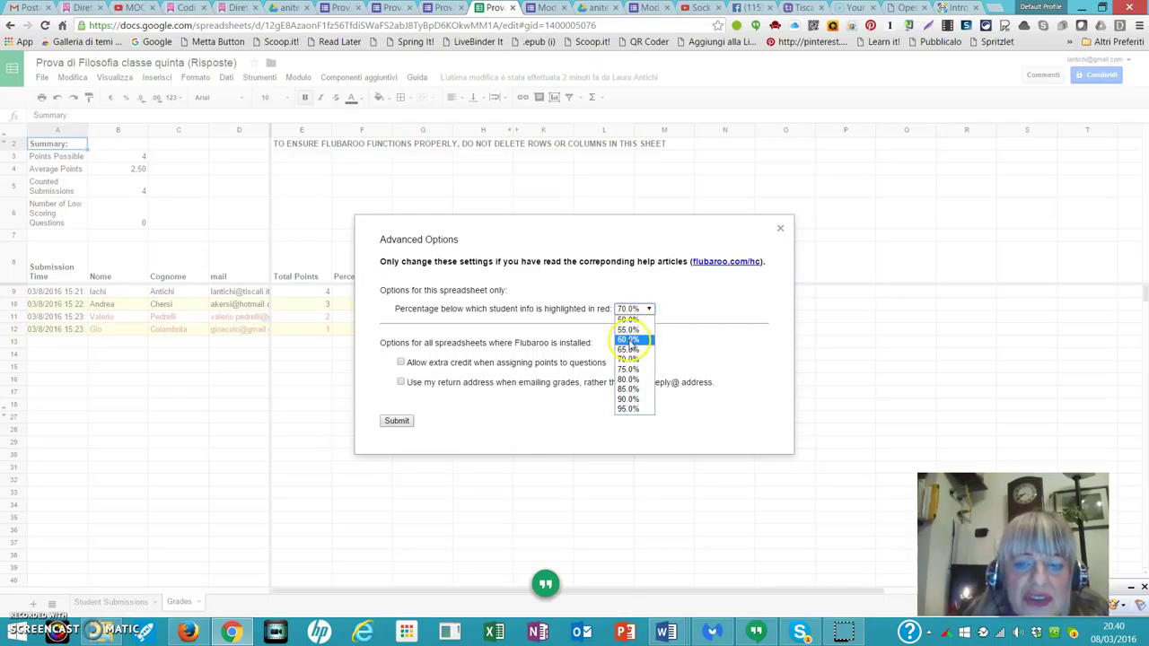
left_click(629, 341)
left_click(398, 422)
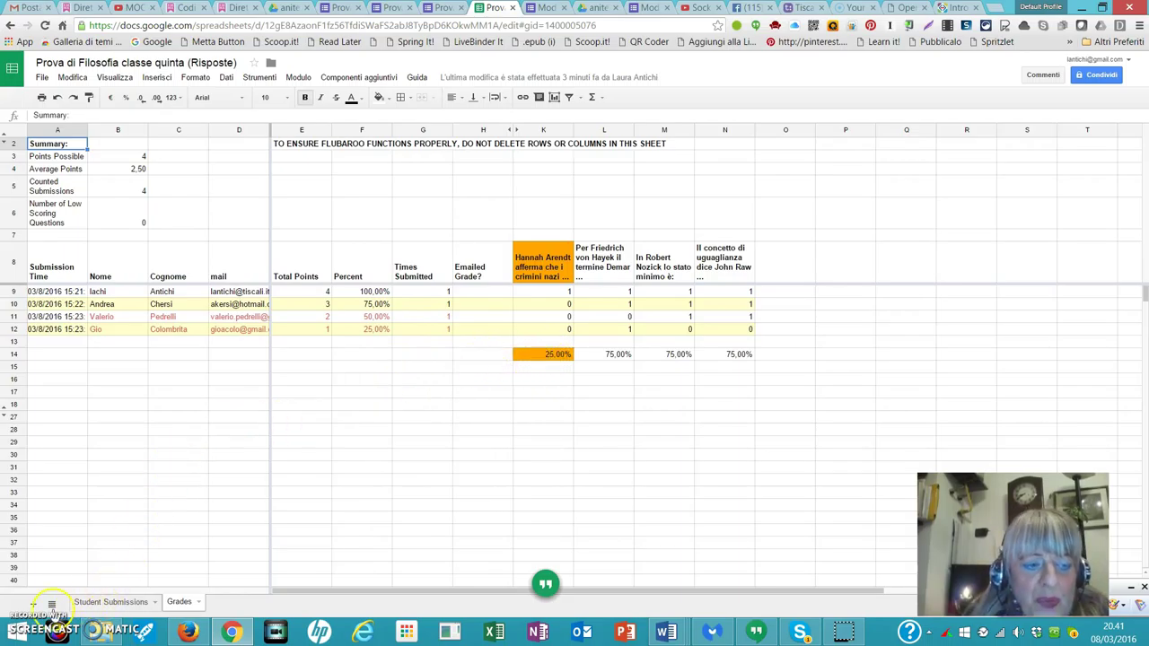
Reveal the Feedback for Student (Optional) column before the quiz questions on the Grades sheet.
left_click(23, 599)
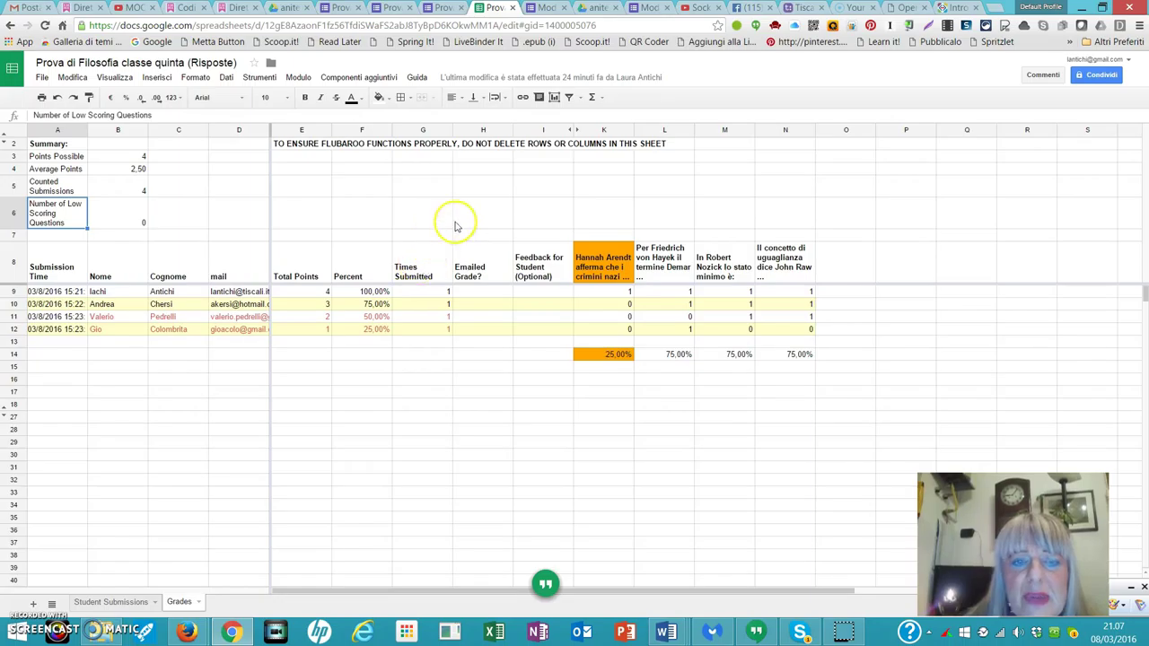
Launch Flubaroo's Share Grades from the Componenti aggiuntivi menu.
left_click(364, 79)
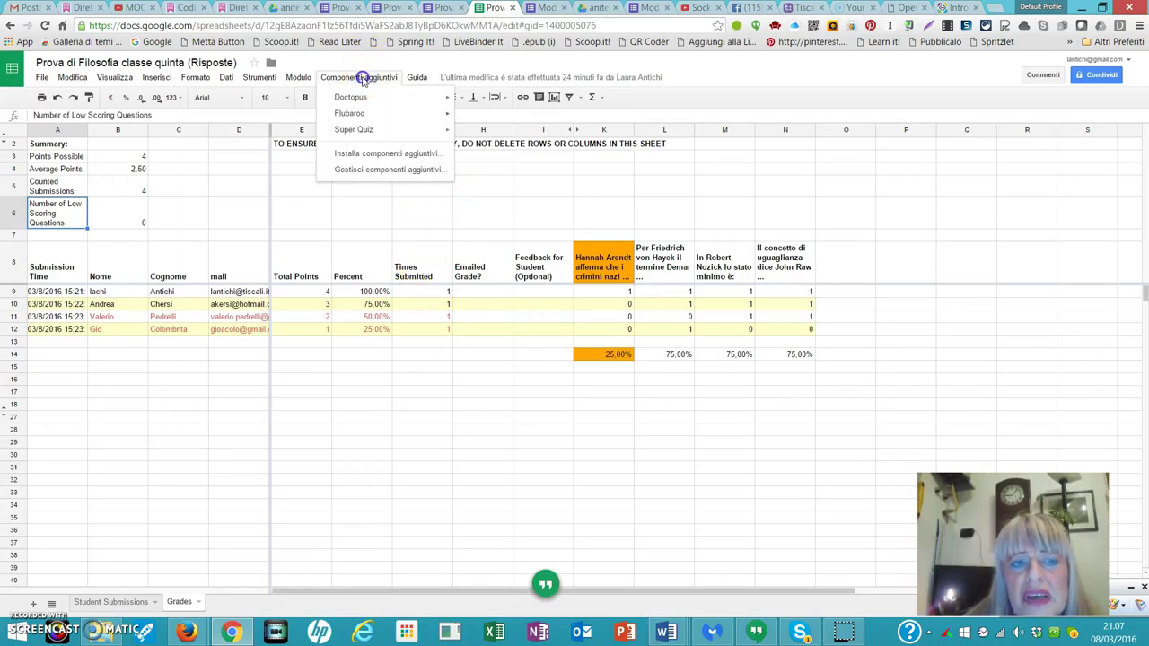
mouse_move(356, 116)
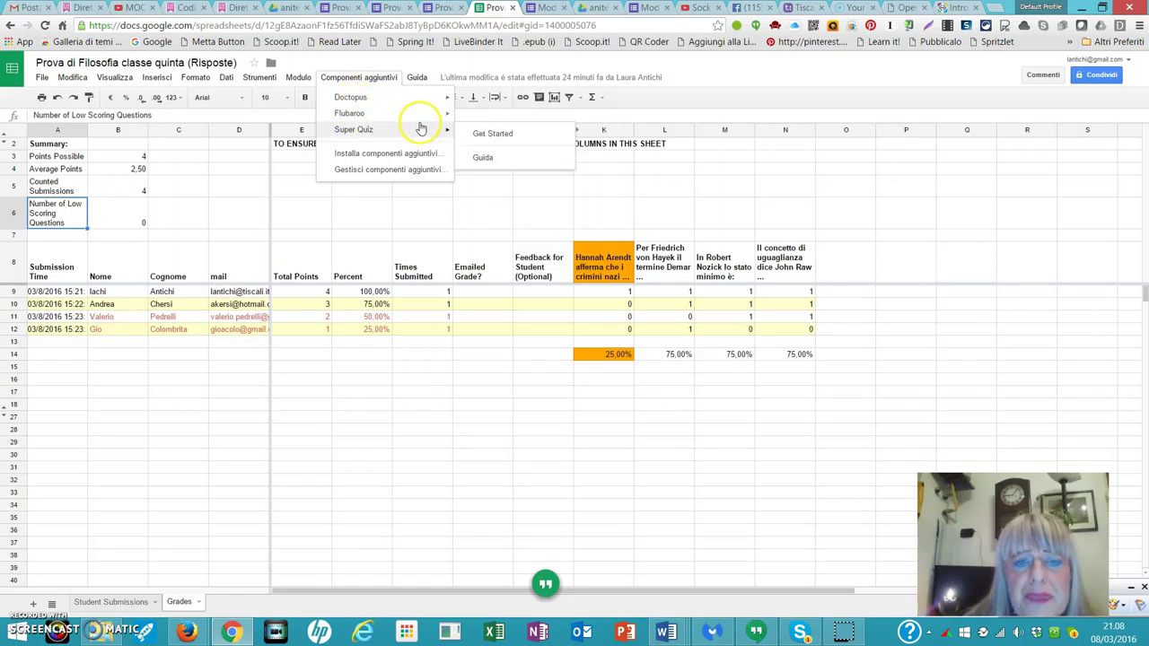
mouse_move(408, 118)
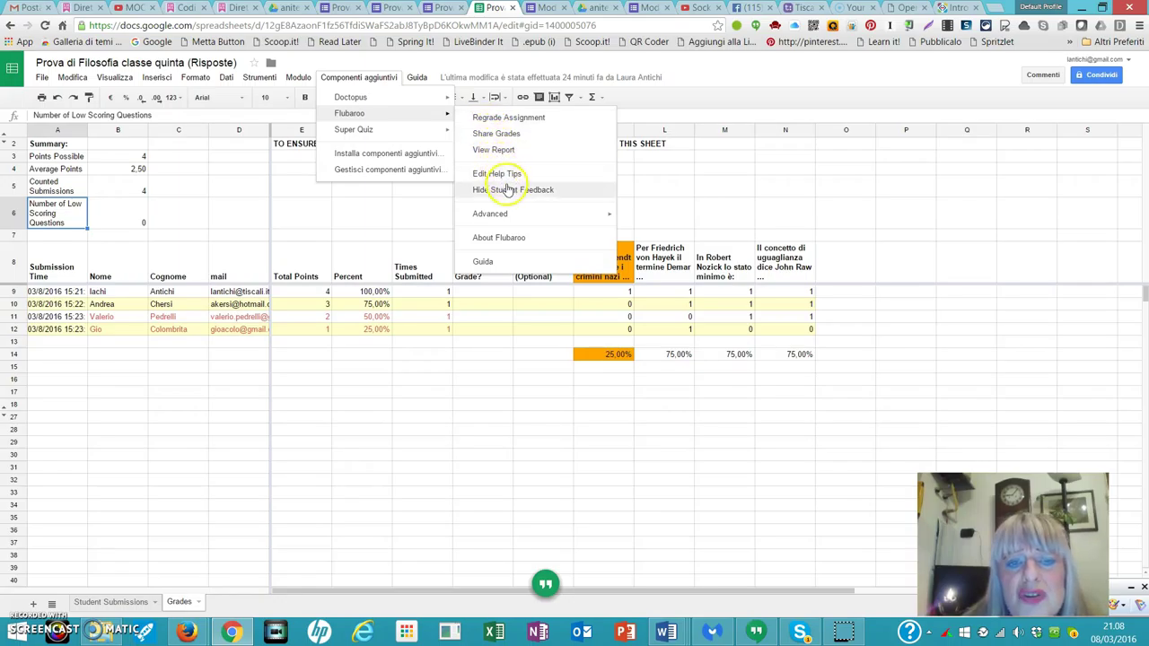
mouse_move(508, 219)
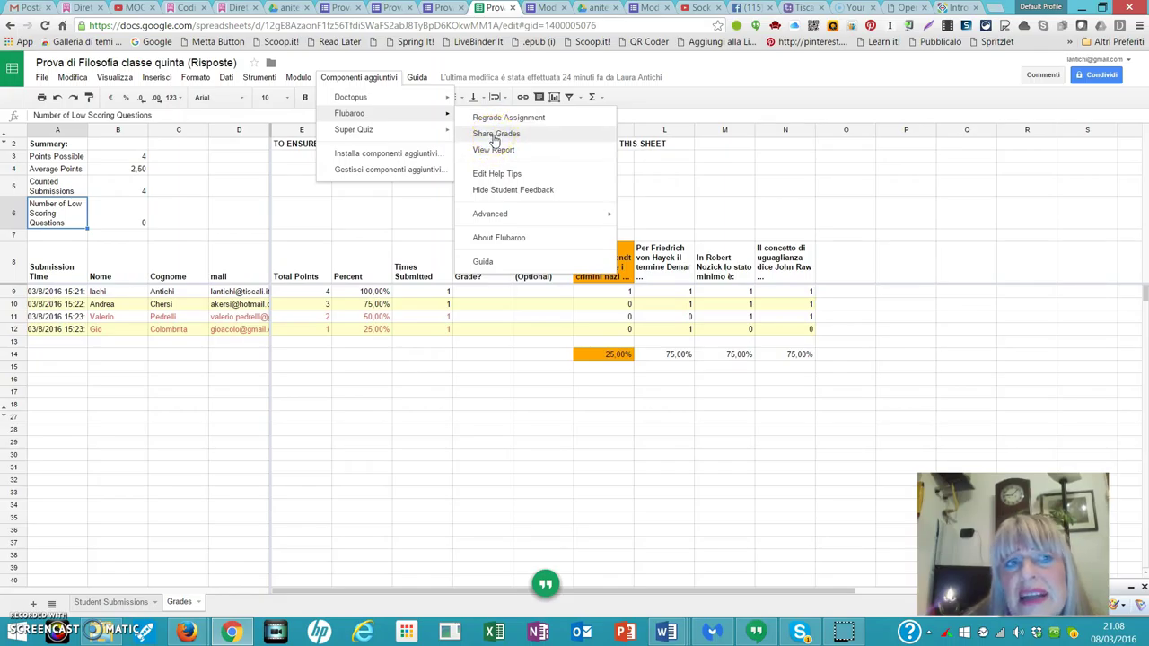
left_click(493, 136)
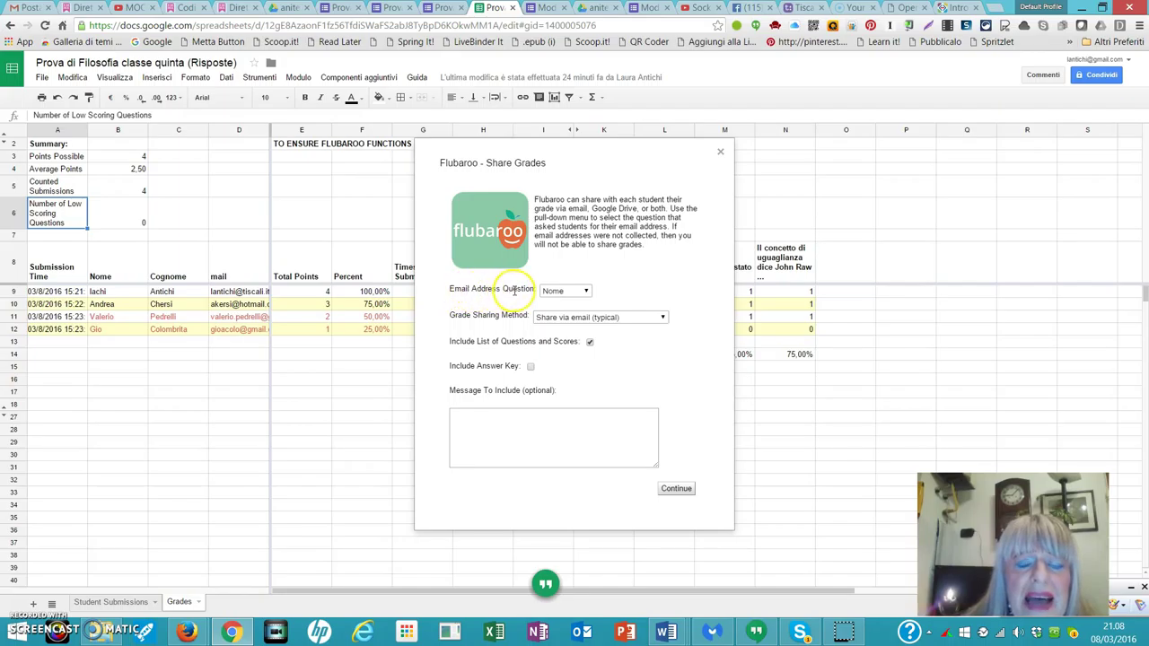
Use the 'mail' question for addresses, add the message 'Questo è il risultato del tuo test', and continue.
left_click(585, 292)
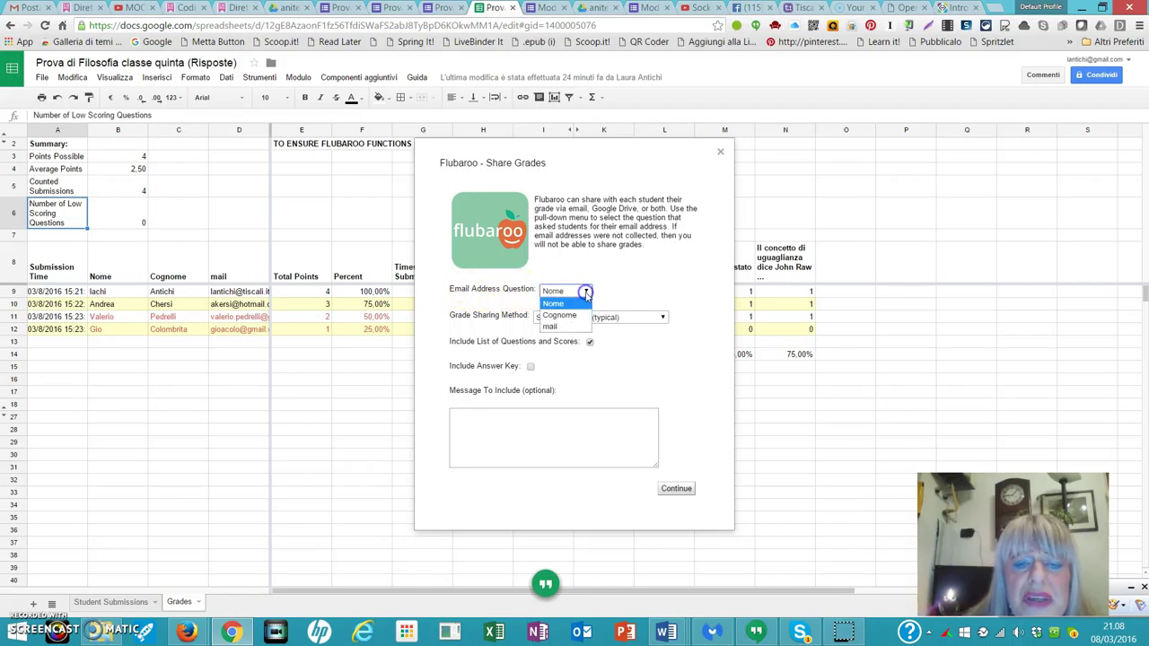
left_click(551, 328)
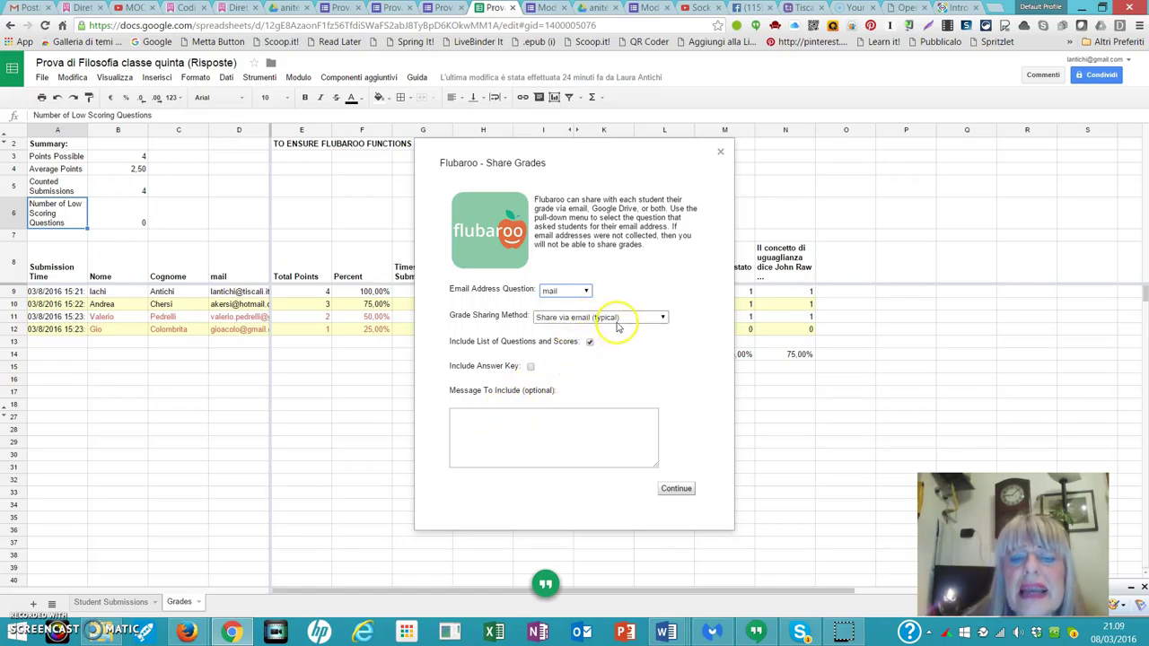
left_click(486, 417)
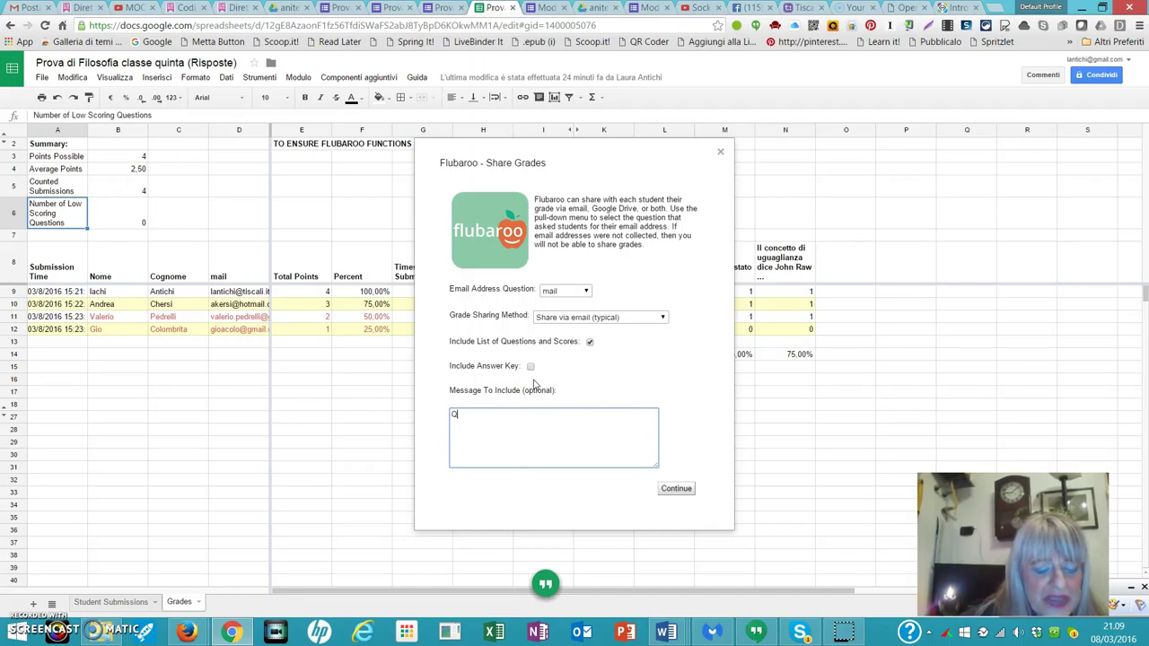
type("Questo è")
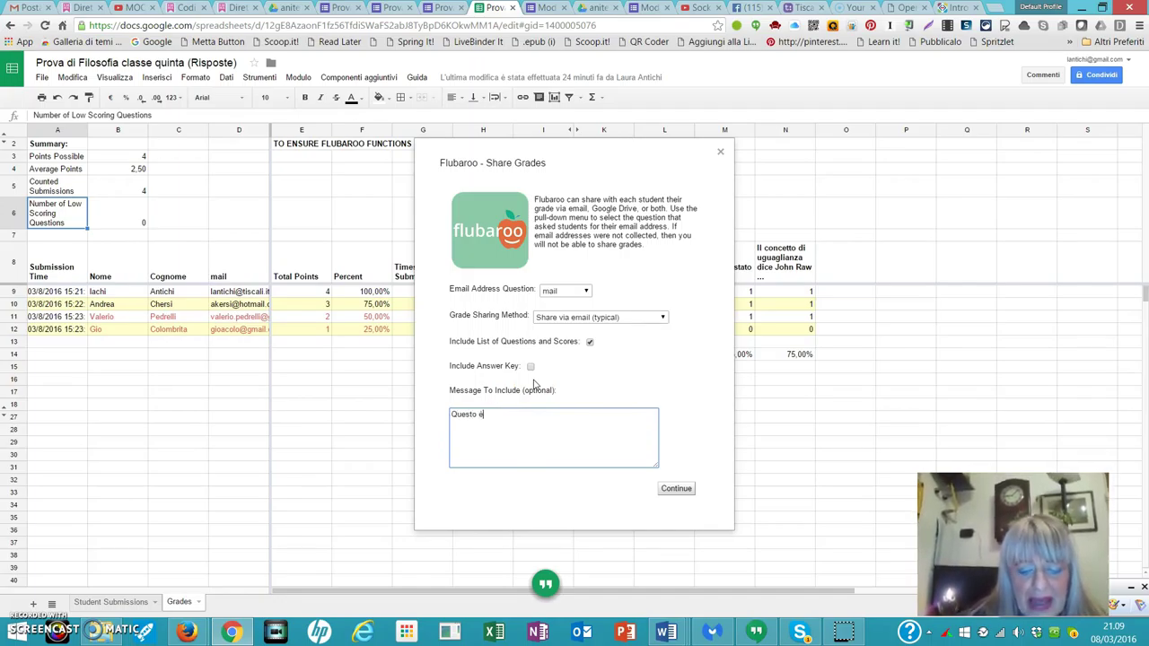
type(" il risultato del tuo test")
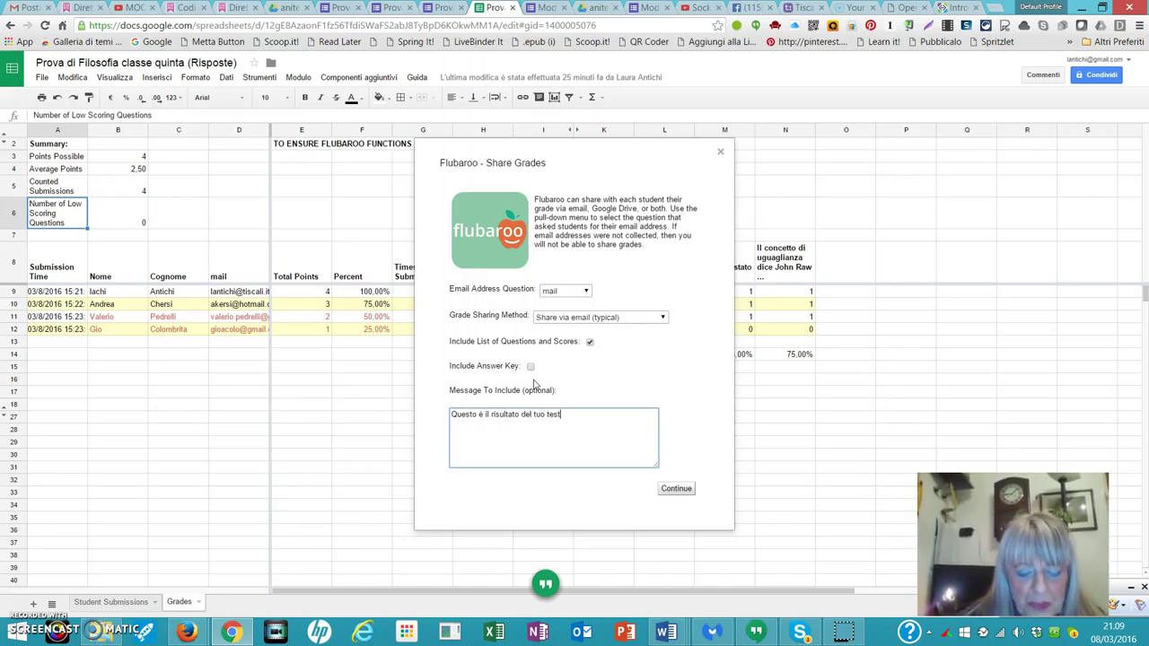
left_click(675, 492)
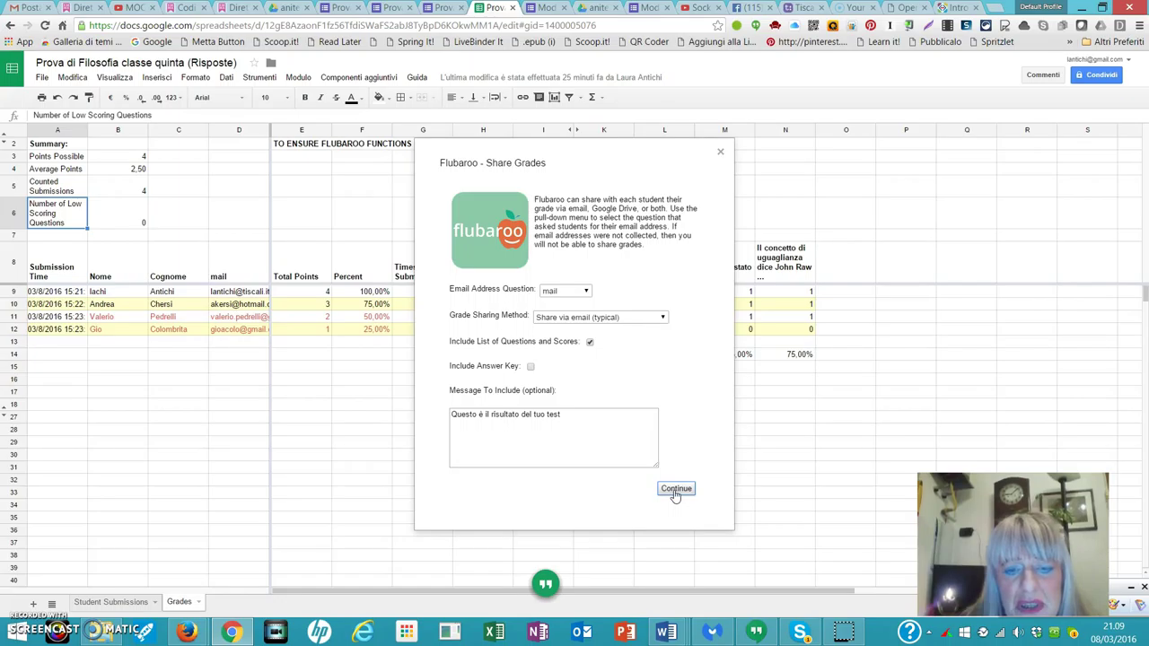
Email the grades, then read through the Flubaroo email showing 4 / 4 (100.00%) and all answers Correct.
left_click(675, 494)
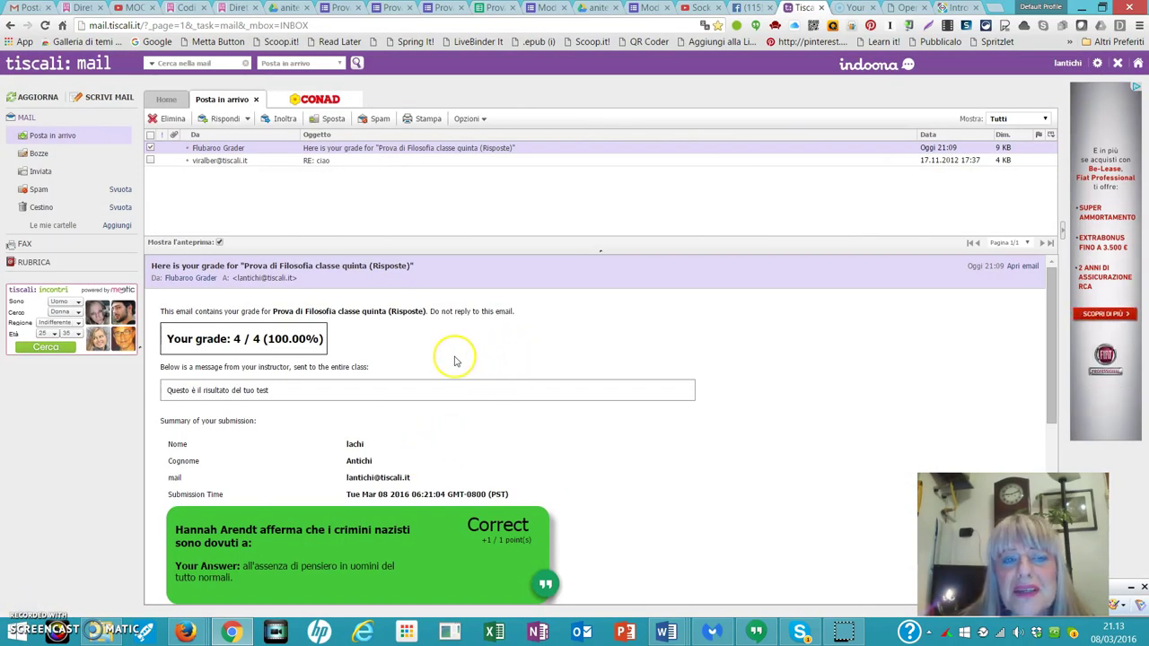
scroll(390, 302, "down", 1)
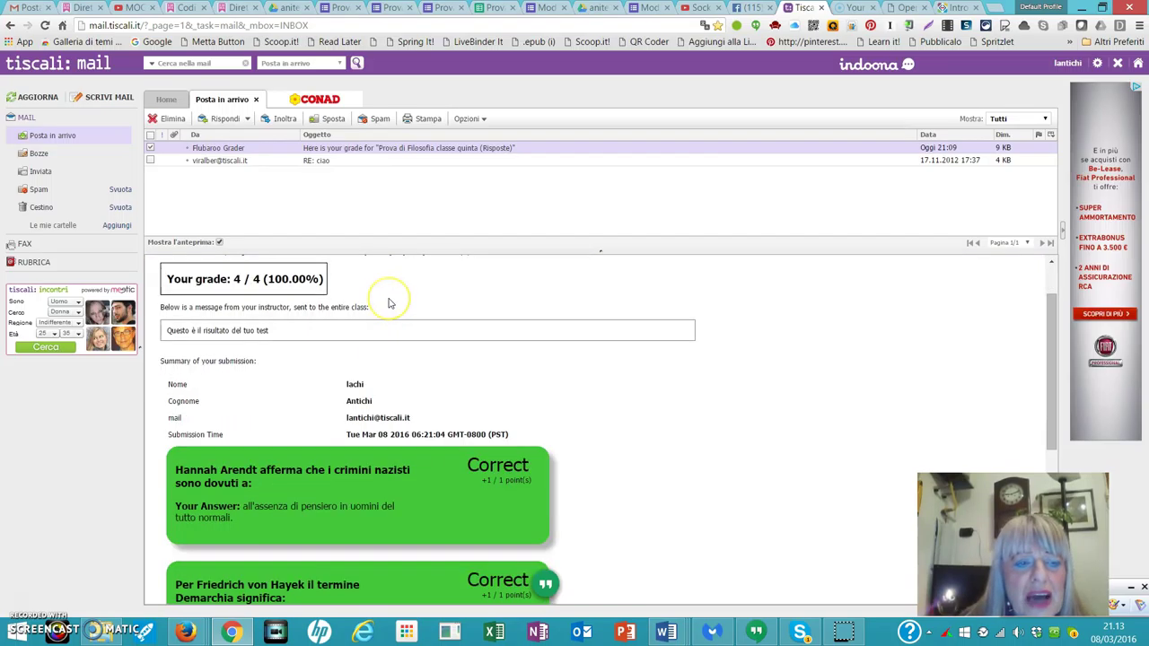
scroll(390, 302, "down", 2)
scroll(390, 302, "up", 3)
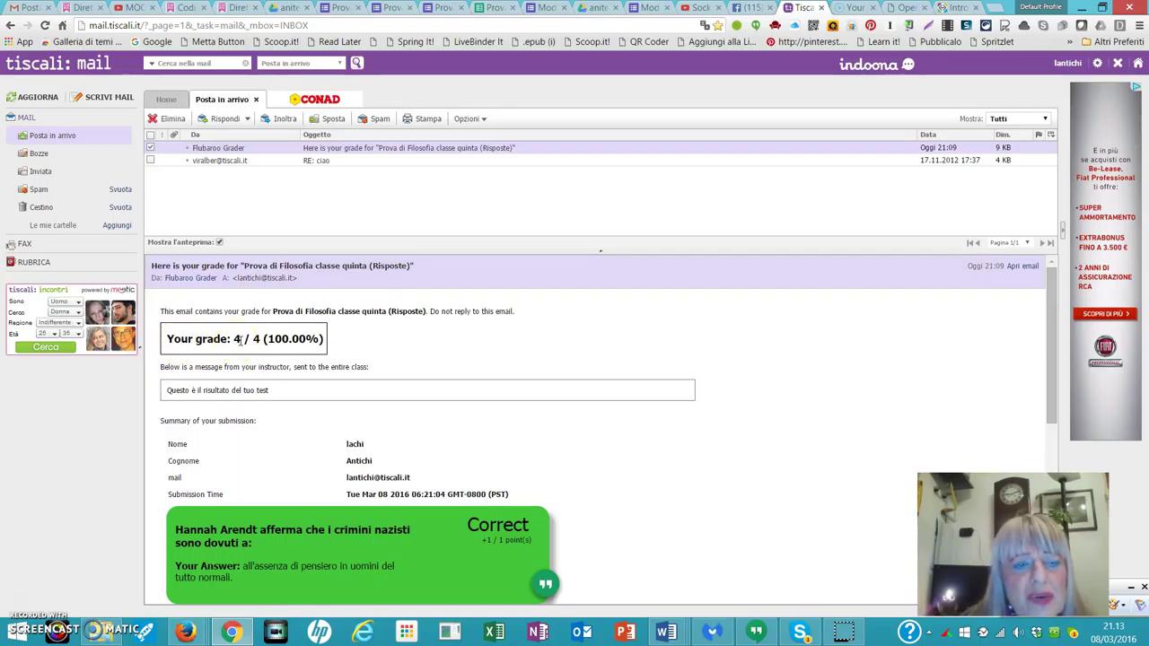
scroll(335, 397, "down", 3)
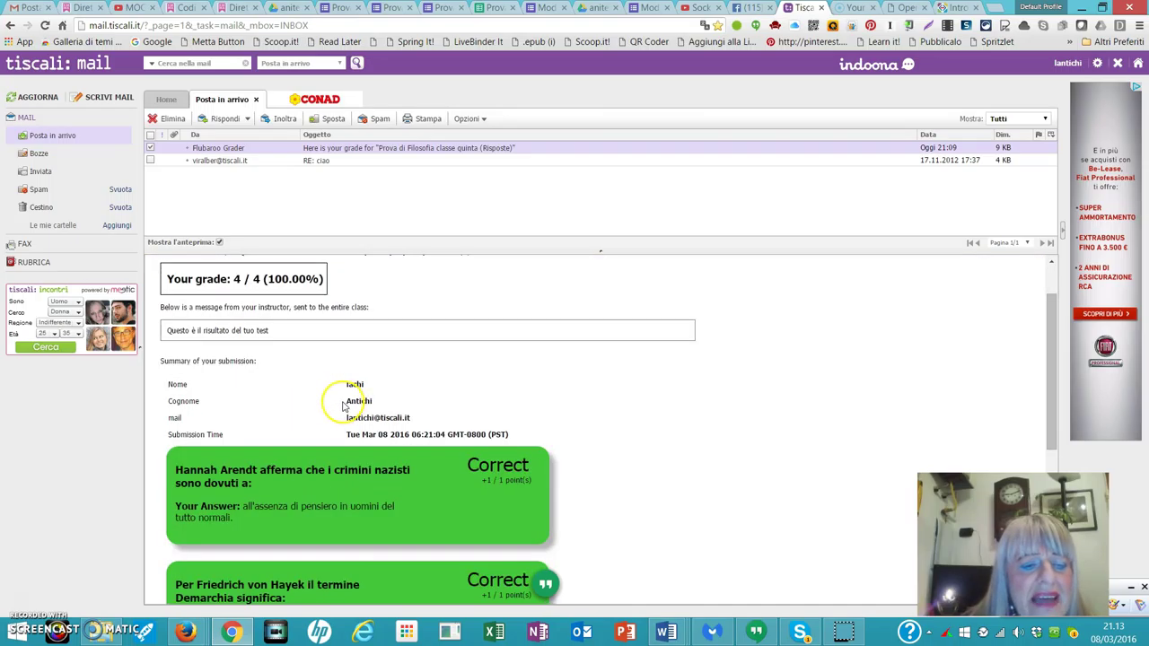
scroll(338, 406, "down", 3)
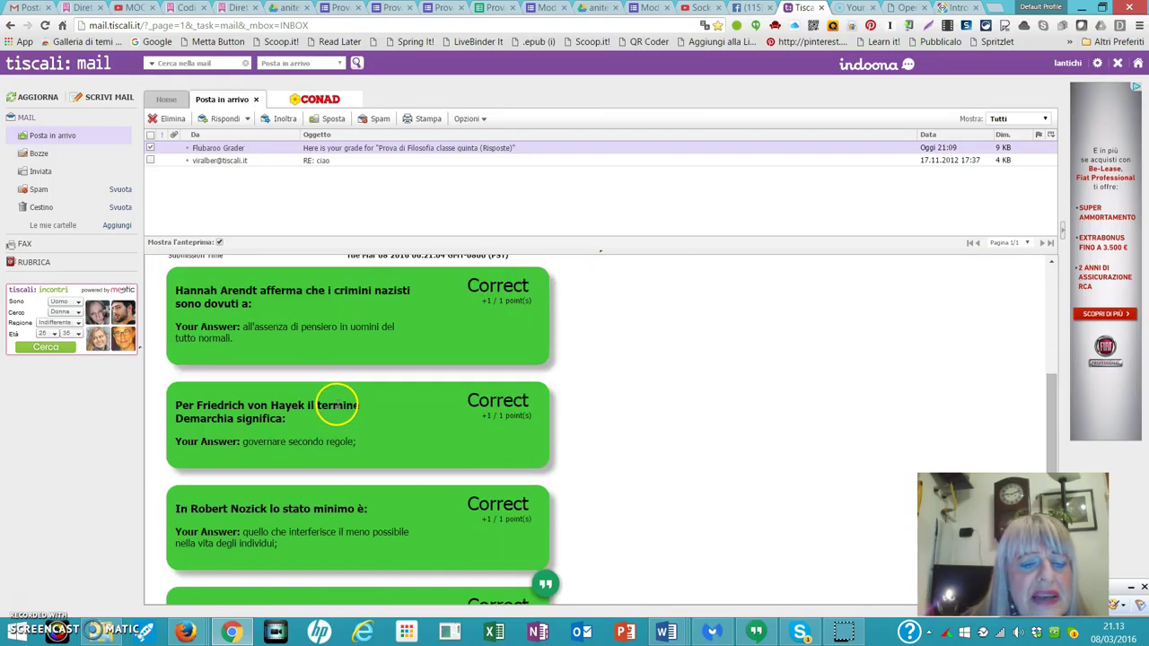
scroll(337, 405, "down", 3)
scroll(337, 406, "down", 1)
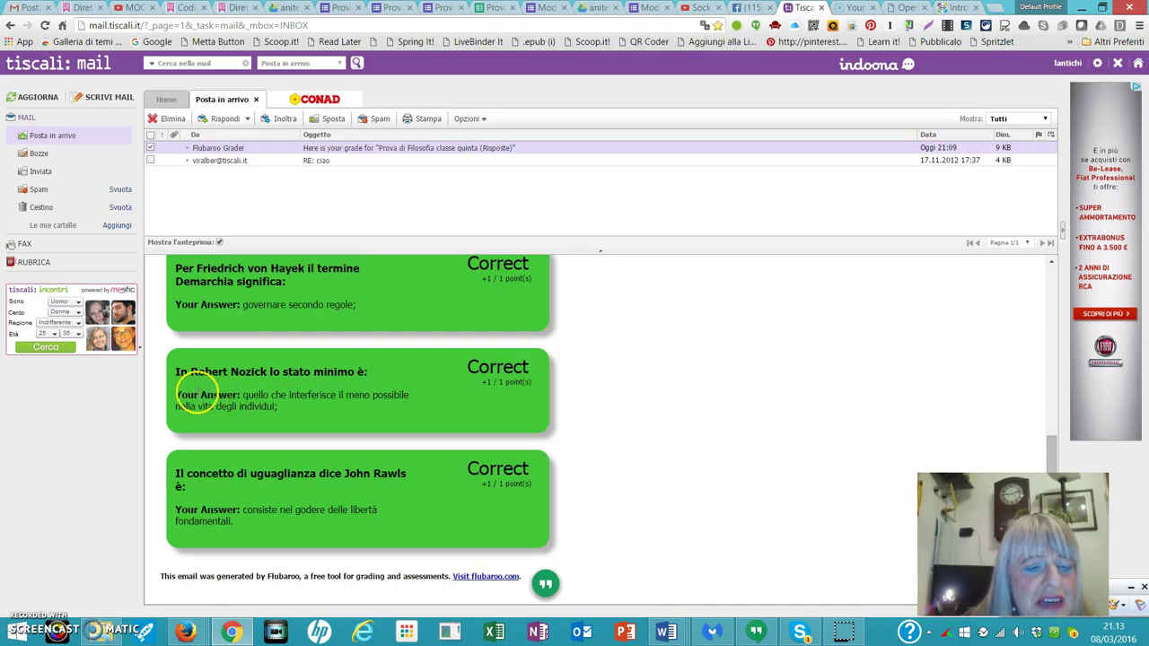
scroll(297, 395, "up", 3)
scroll(305, 390, "up", 6)
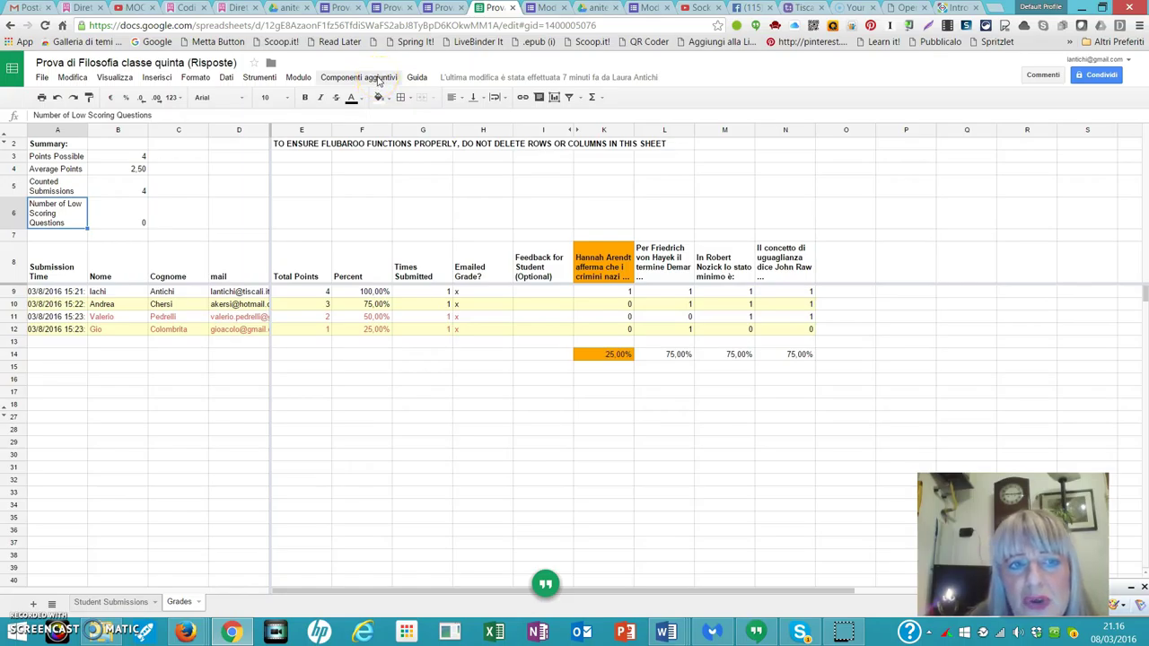
left_click(379, 80)
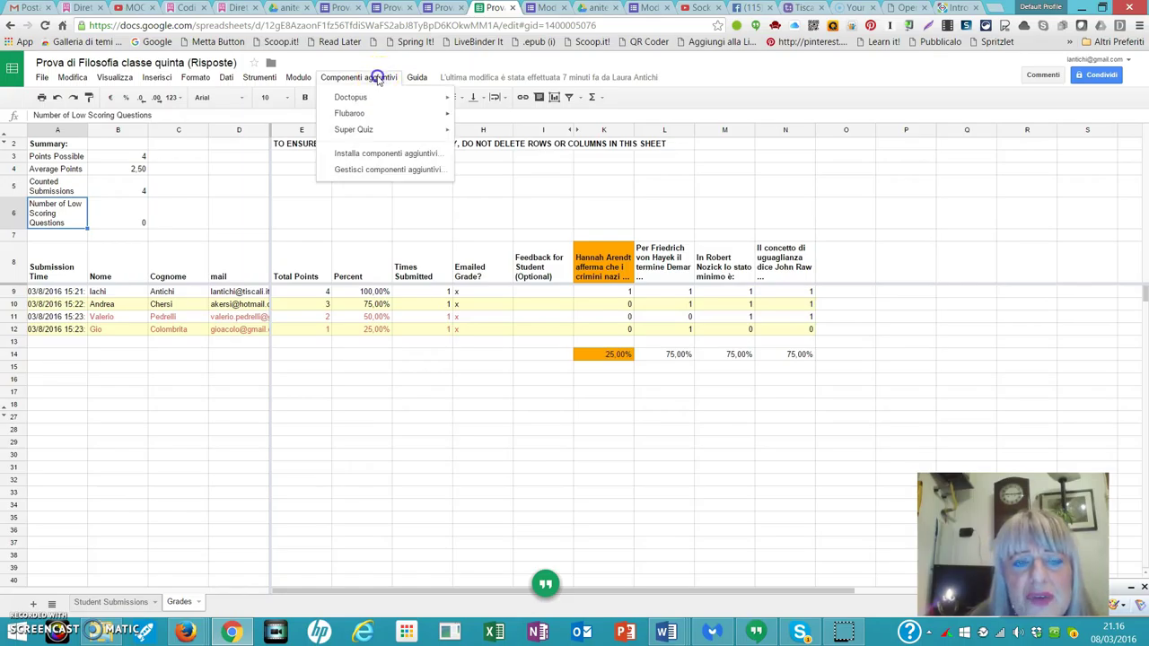
mouse_move(373, 114)
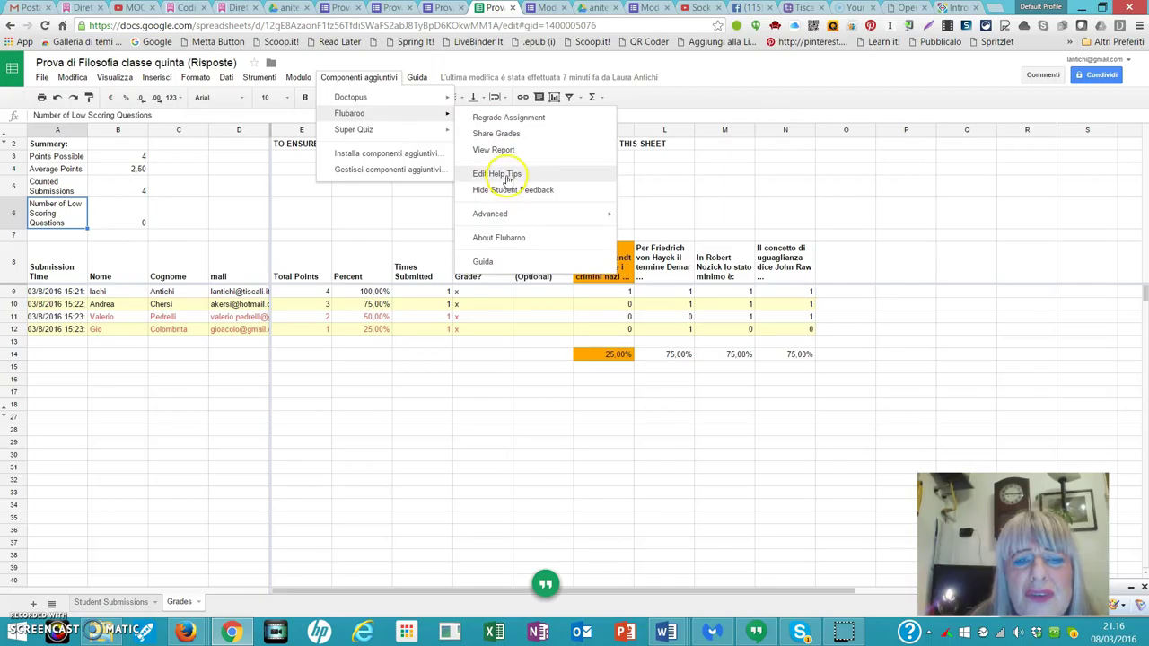
mouse_move(504, 220)
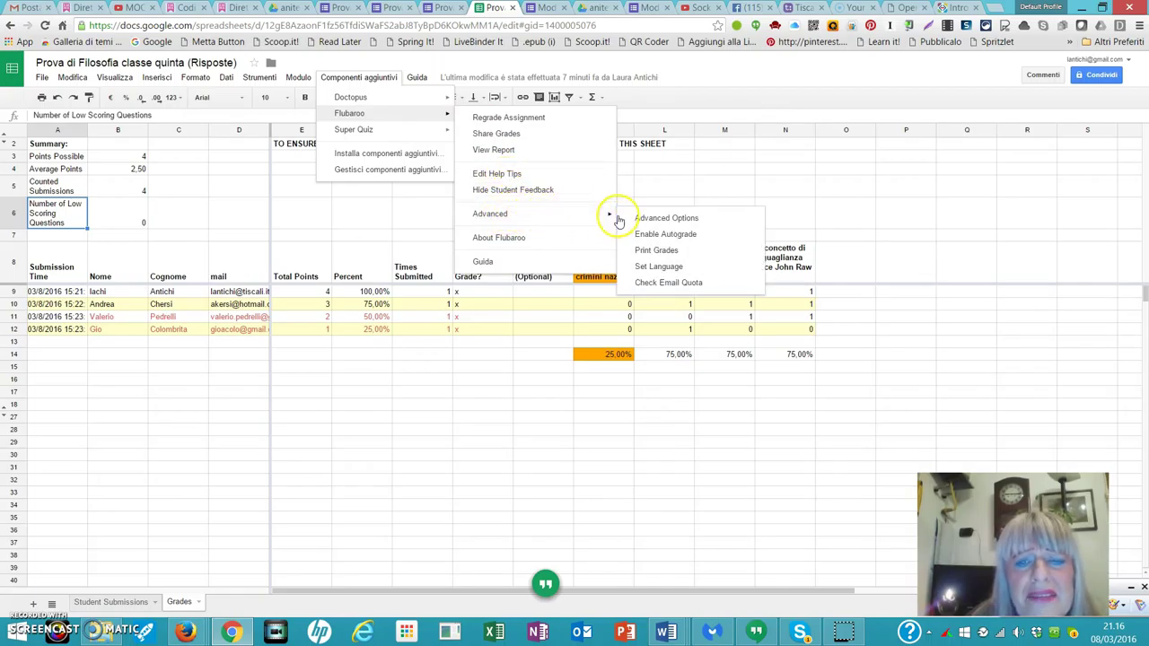
left_click(662, 285)
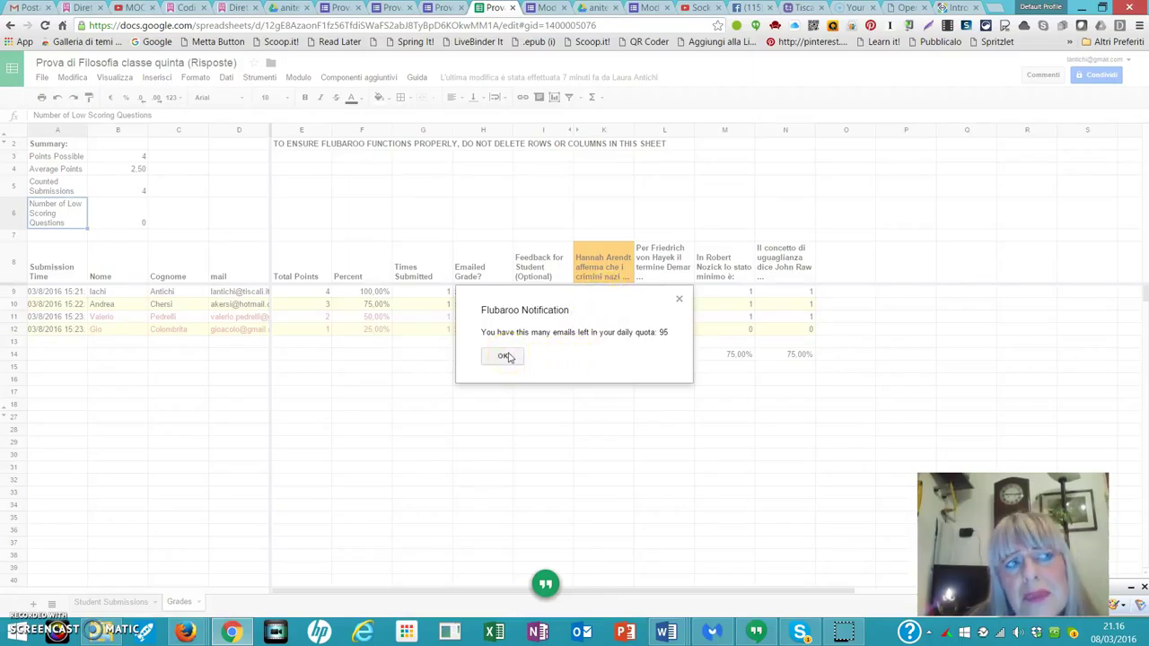
left_click(518, 357)
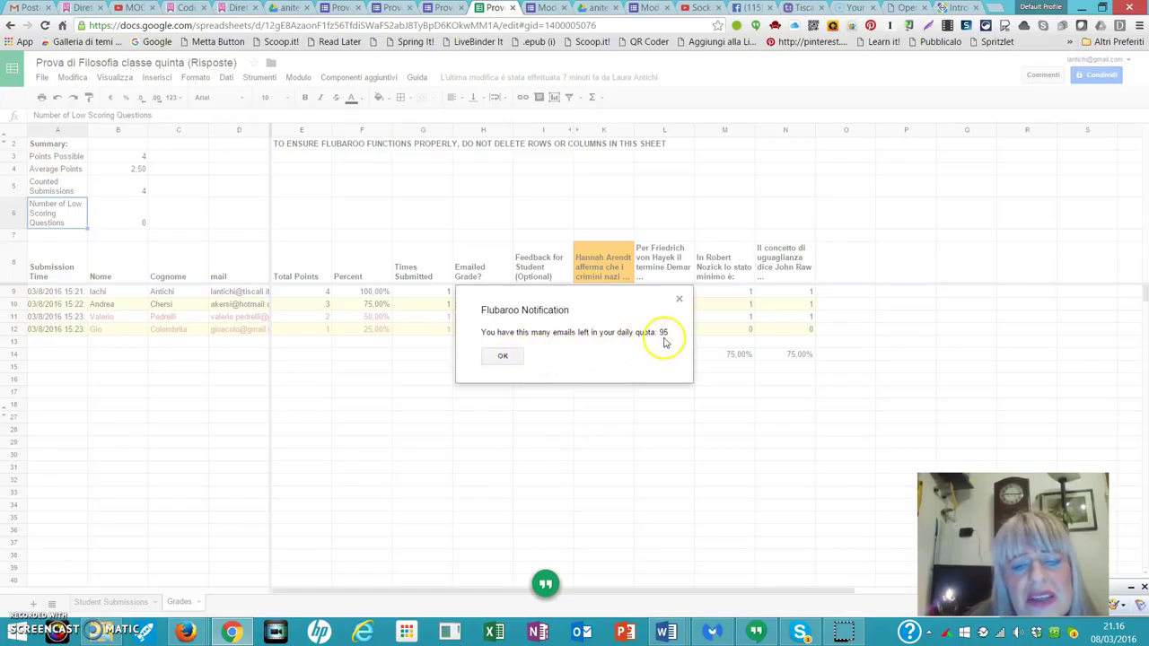
left_click(504, 357)
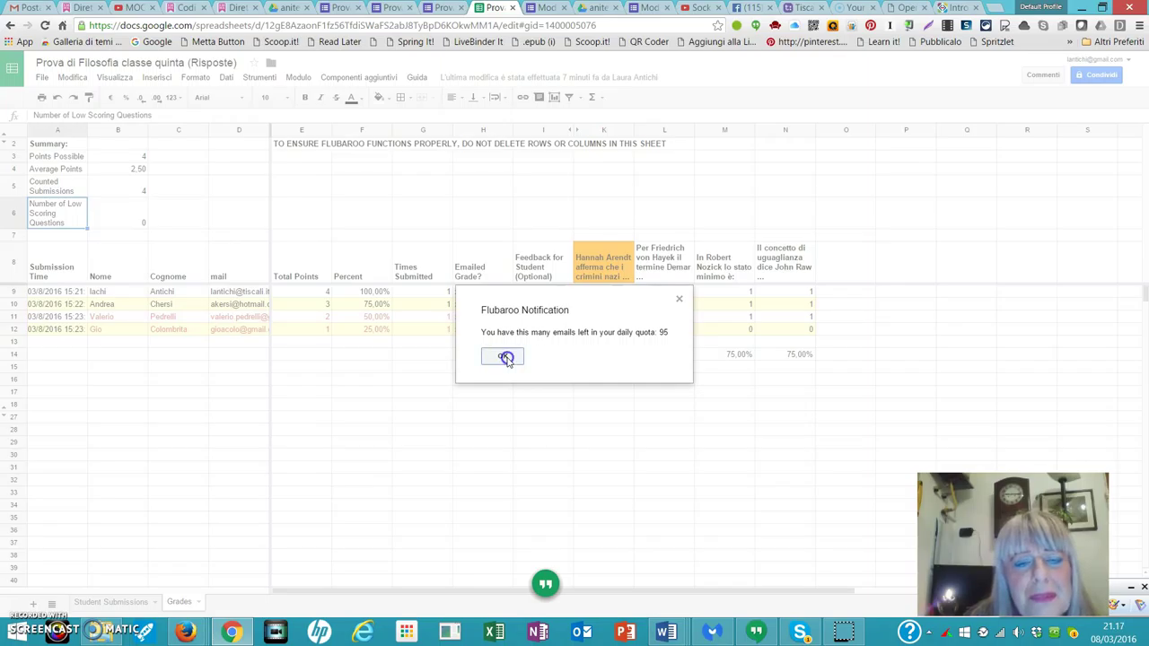